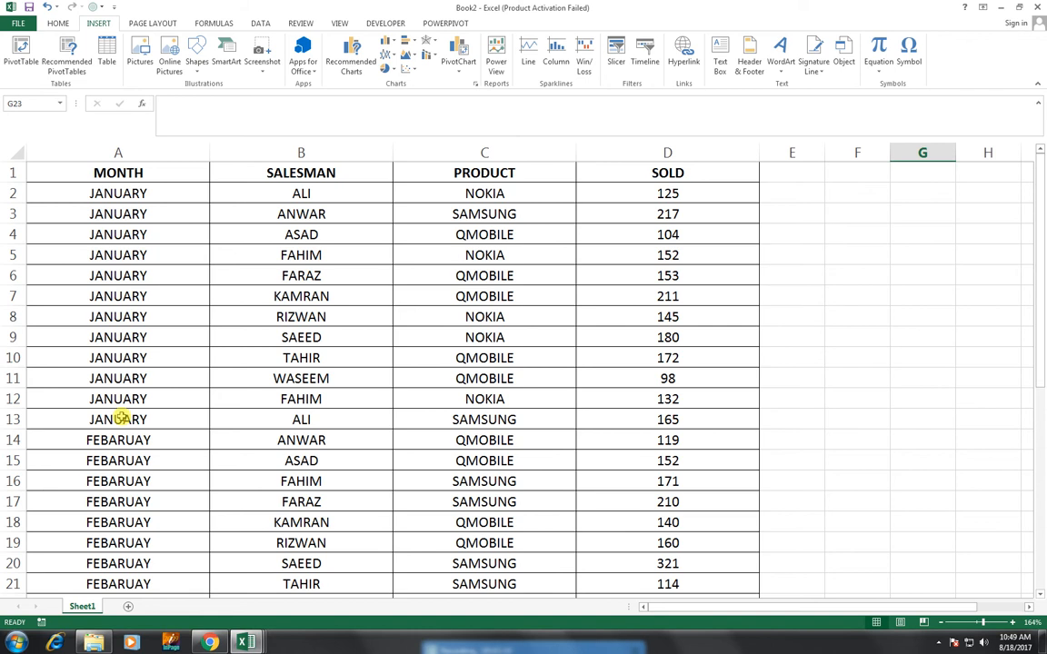
pyautogui.scroll(-6, 118, 460)
pyautogui.scroll(1, 119, 461)
pyautogui.scroll(5, 118, 461)
pyautogui.moveTo(691, 195); pyautogui.dragTo(694, 351)
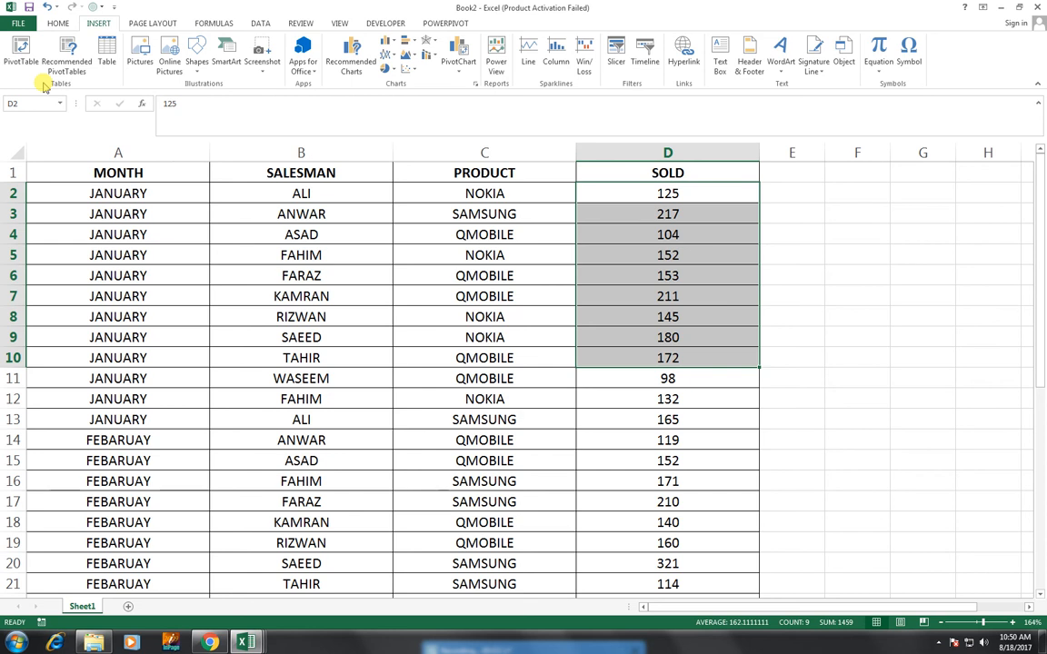
pyautogui.hotkey('ctrl', 'q')
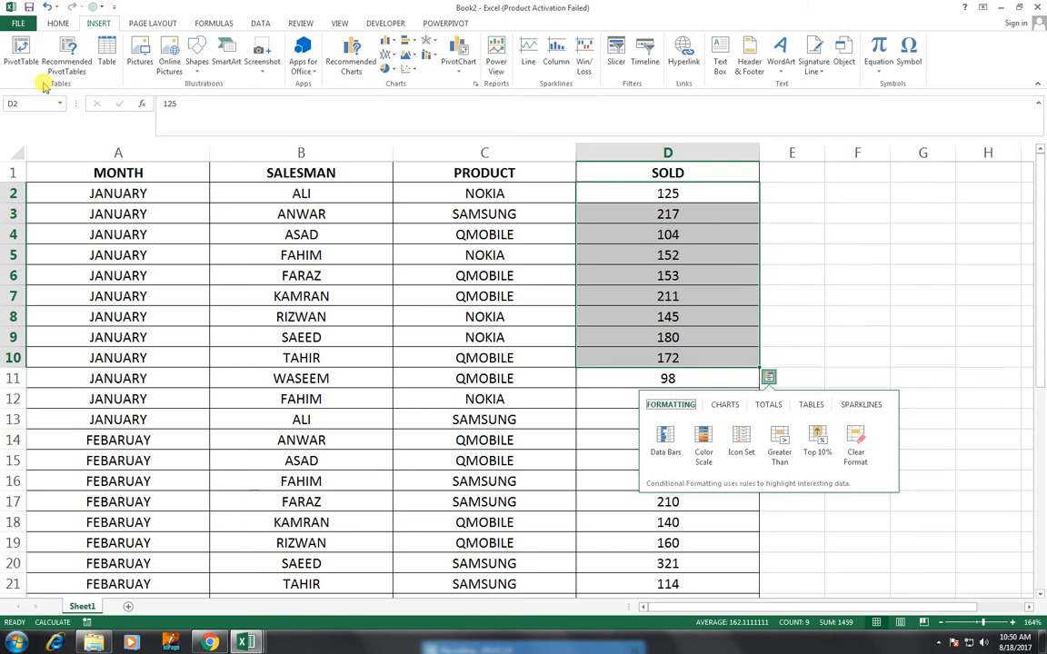
pyautogui.click(669, 213)
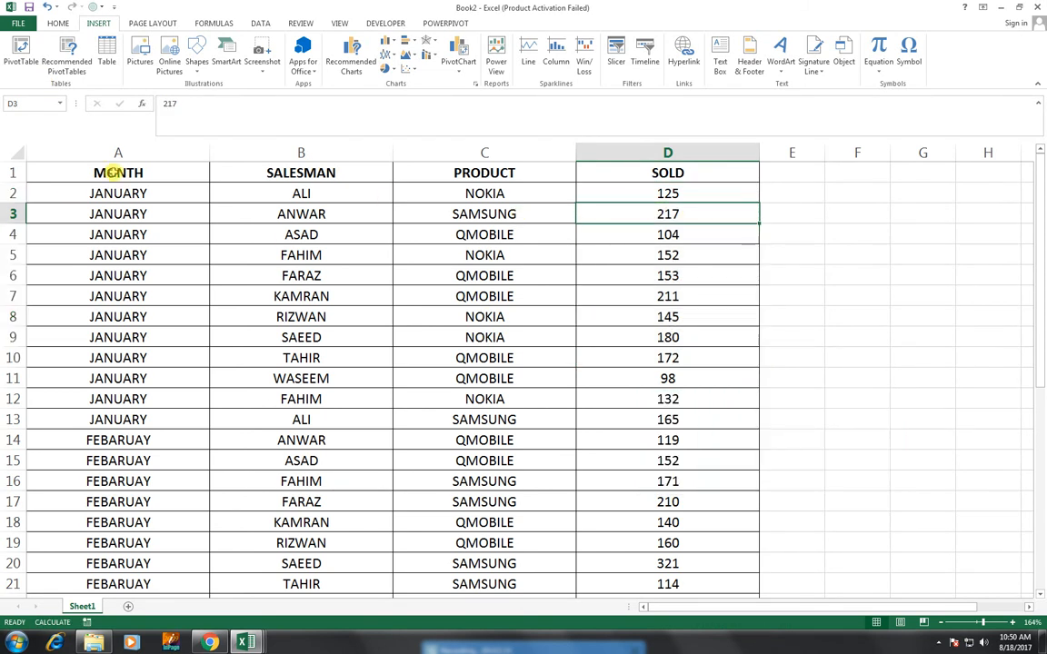
pyautogui.moveTo(107, 172); pyautogui.dragTo(280, 316)
pyautogui.click(199, 216)
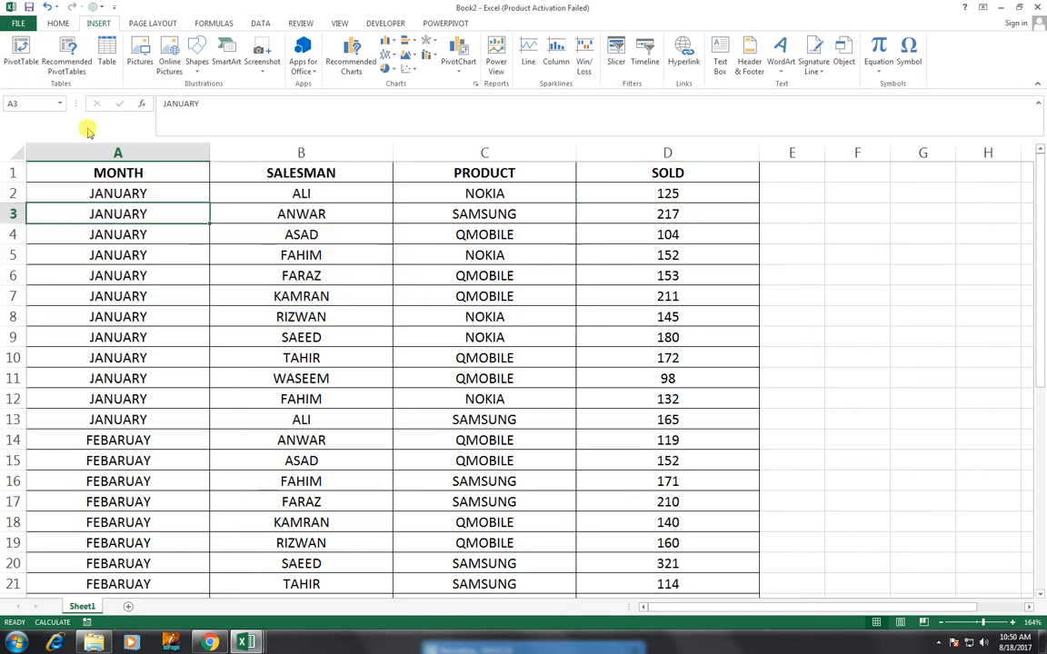
# Select the whole sales data range A1:D39 including its headers and start a PivotTable from it.
pyautogui.moveTo(100, 172); pyautogui.dragTo(666, 523)
pyautogui.scroll(6, 334, 470)
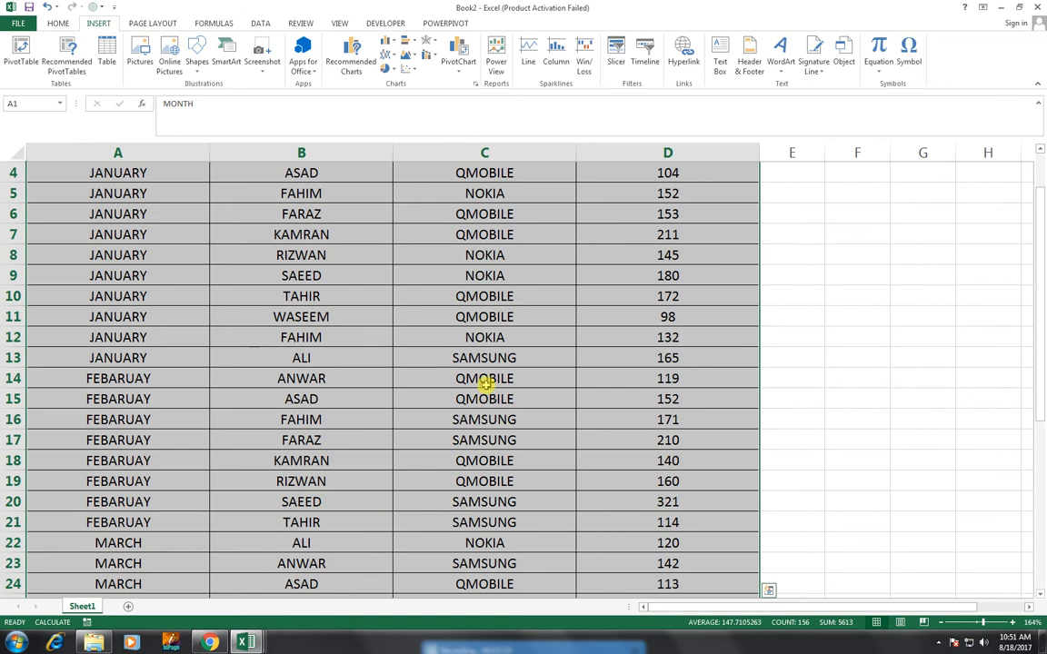
pyautogui.scroll(1, 474, 373)
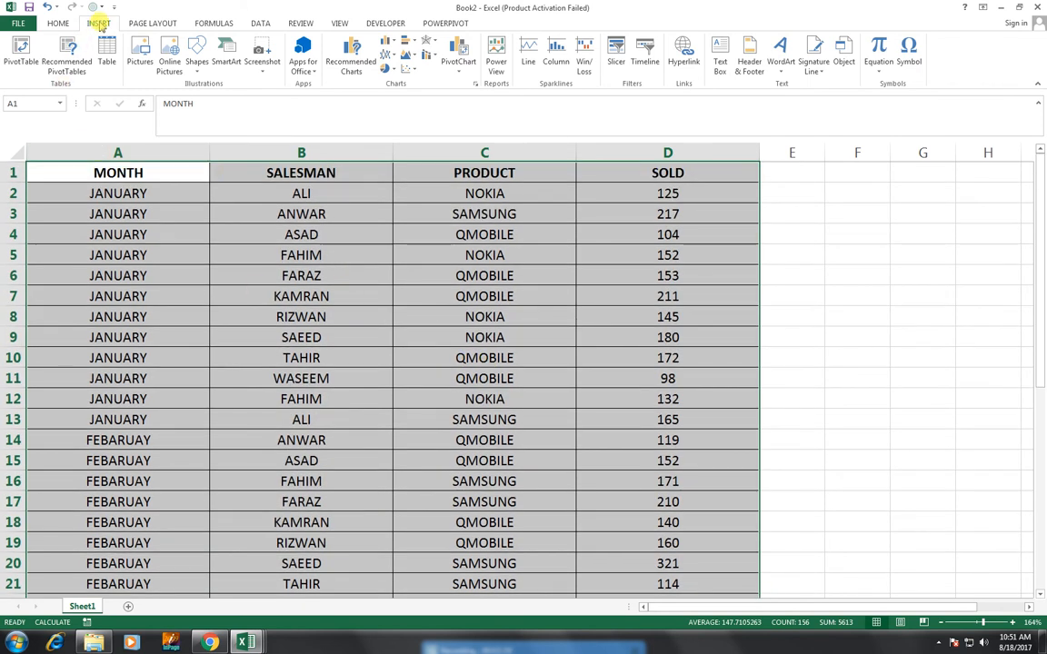
pyautogui.click(30, 71)
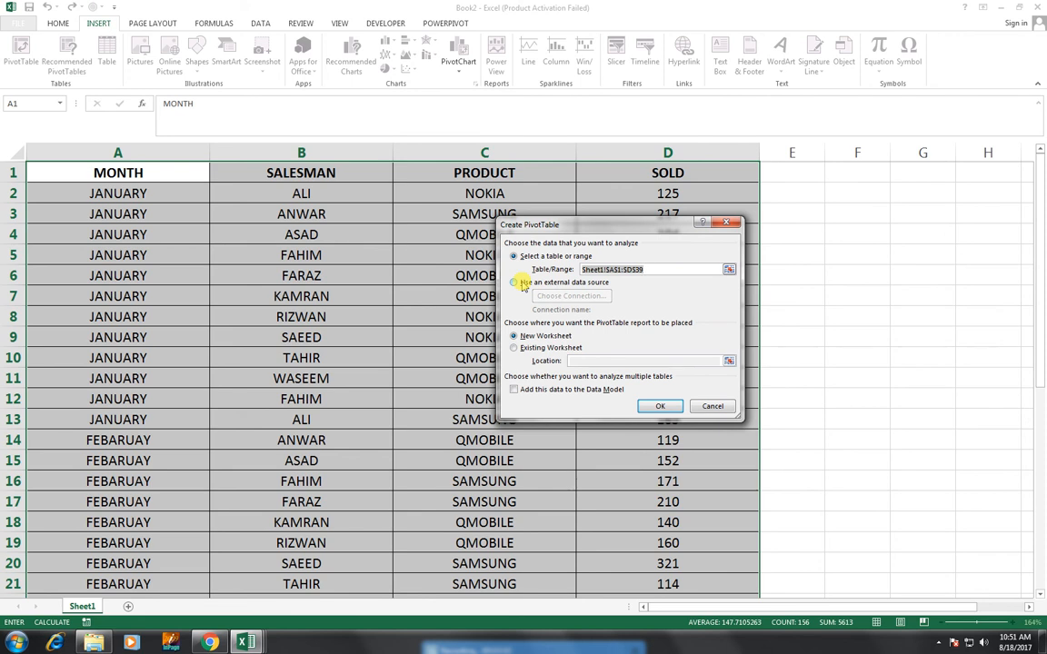
pyautogui.click(523, 284)
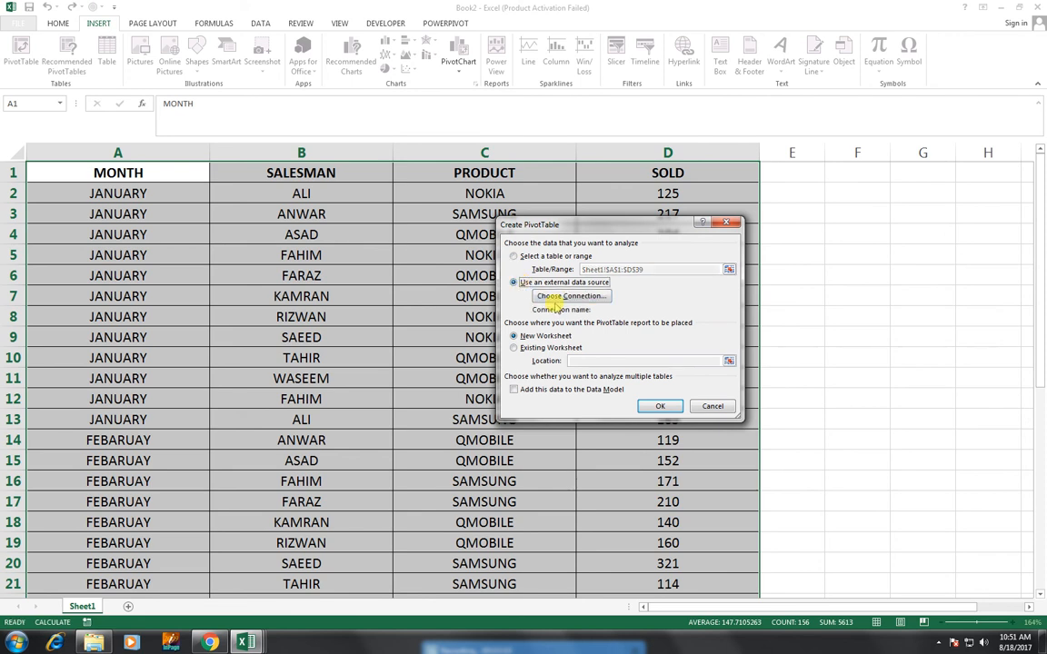
pyautogui.click(553, 301)
pyautogui.click(527, 461)
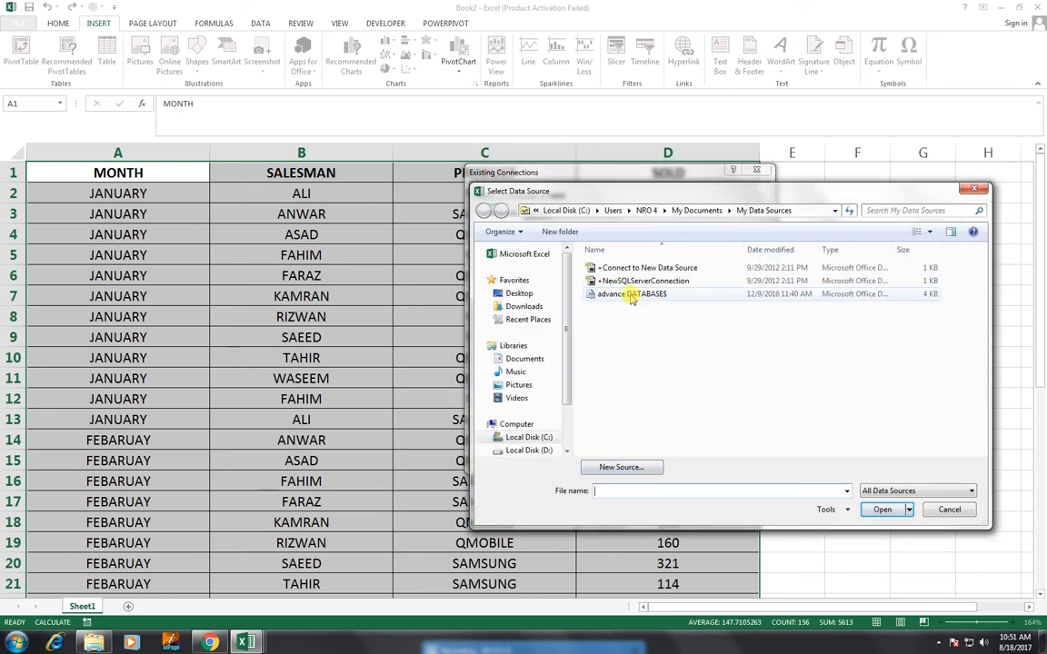
pyautogui.click(949, 509)
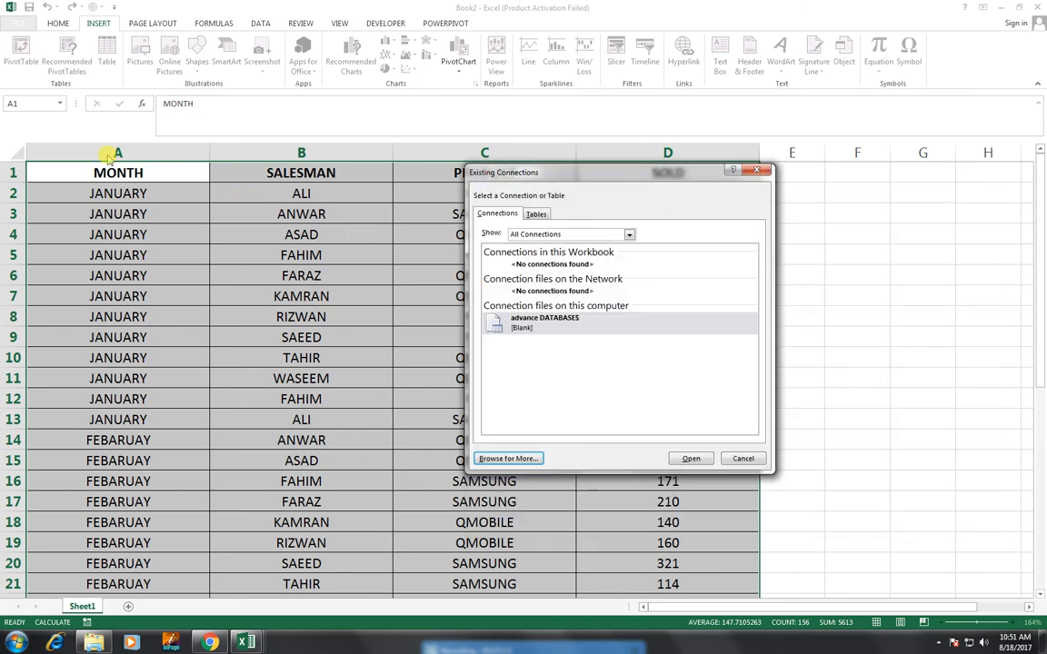
pyautogui.click(745, 458)
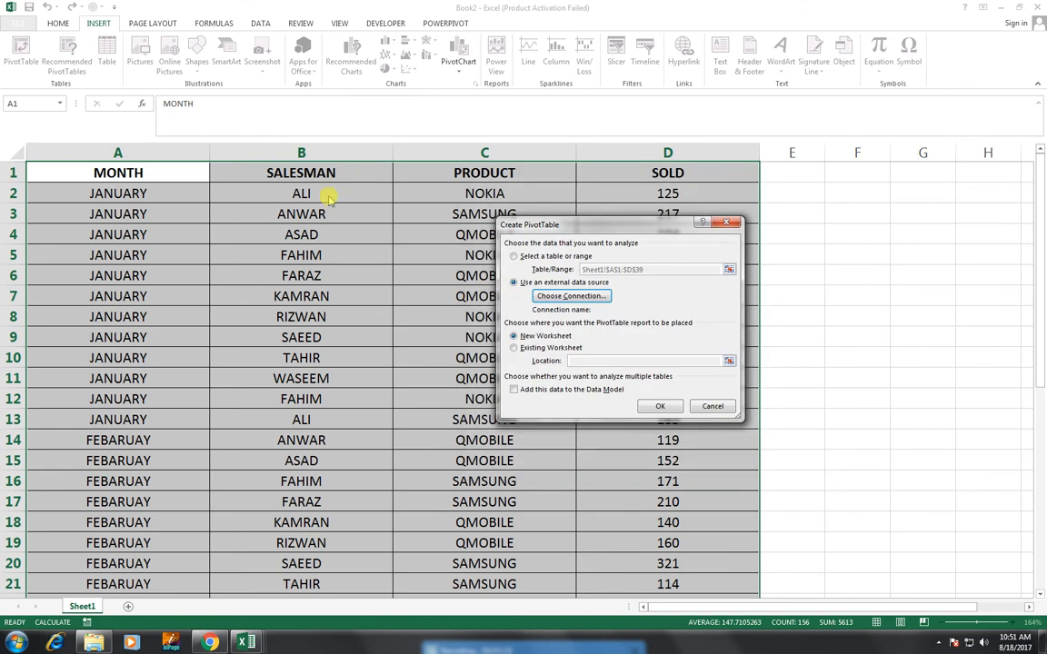
pyautogui.click(525, 258)
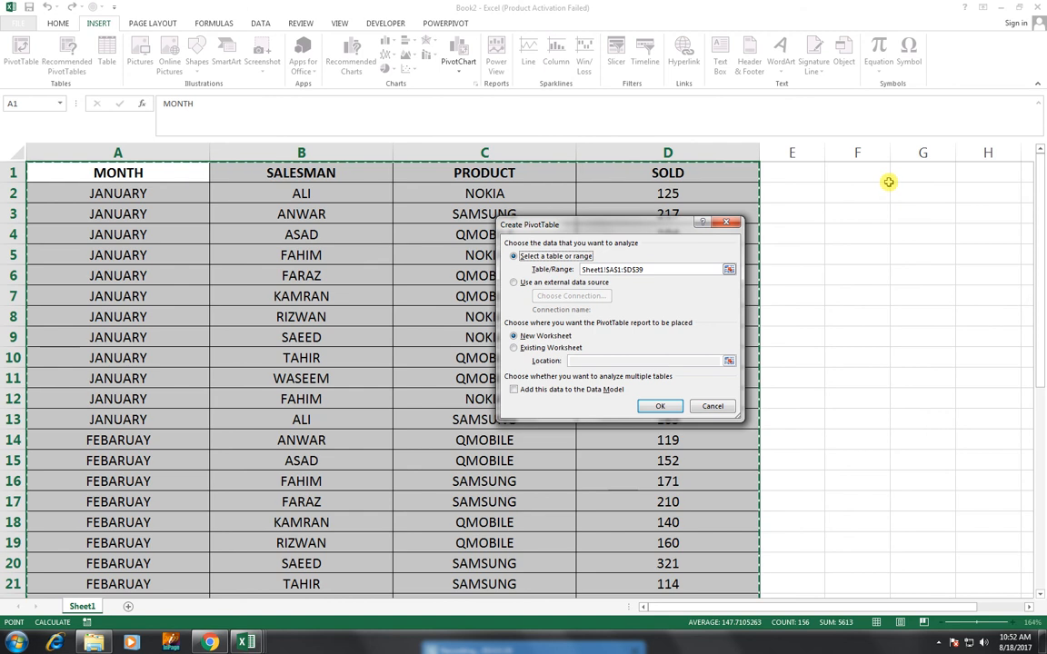
pyautogui.click(543, 348)
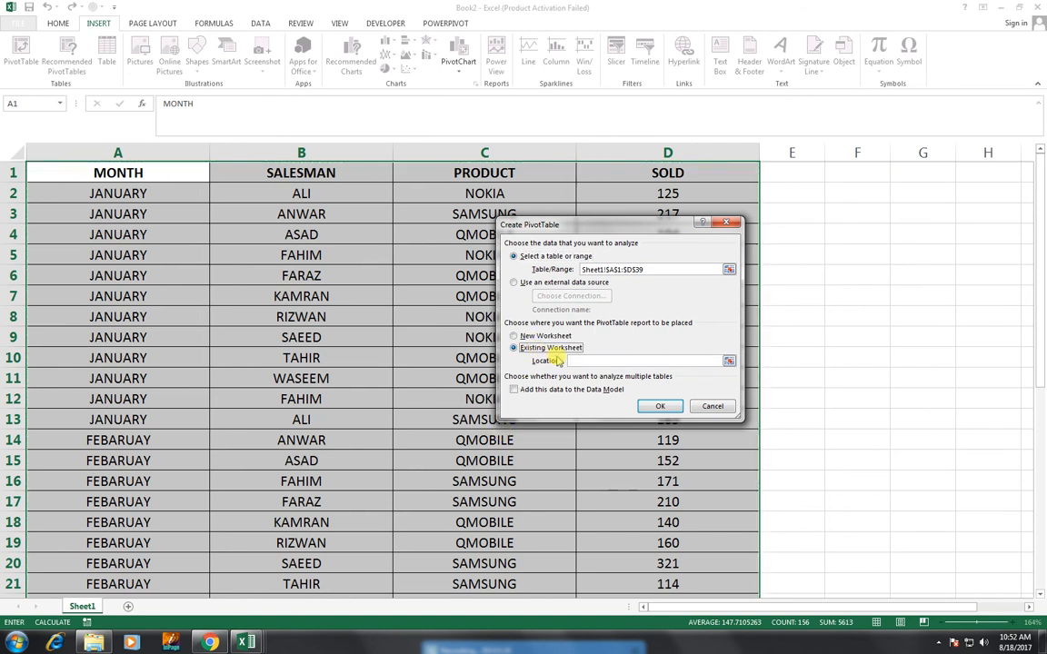
pyautogui.click(834, 174)
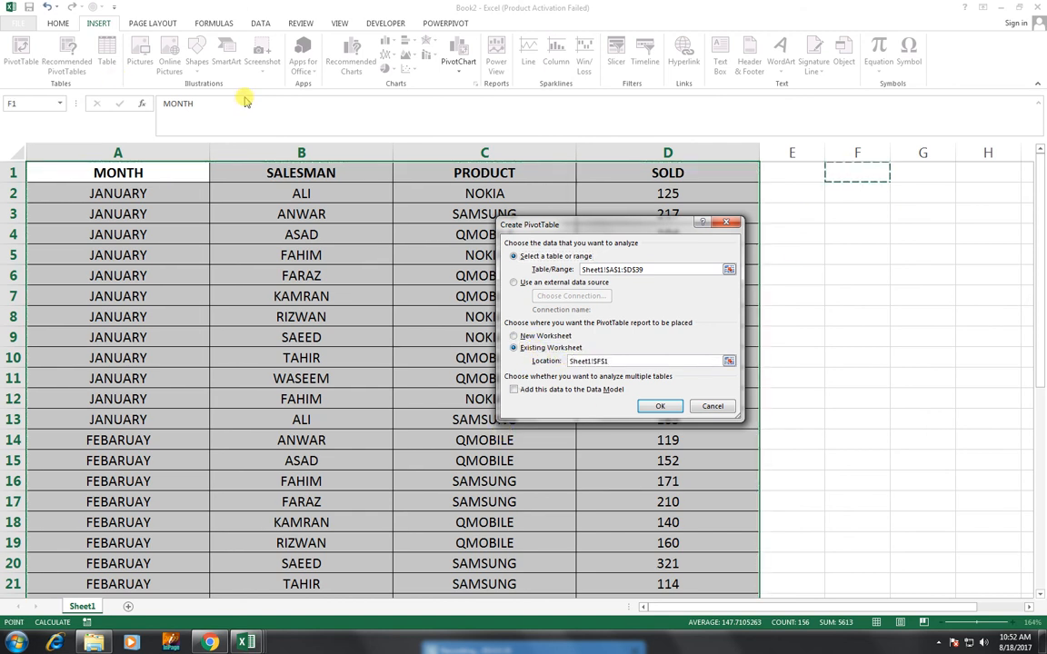
pyautogui.click(630, 361)
pyautogui.press('BackSpace')
pyautogui.press('BackSpace')
pyautogui.press('BackSpace')
pyautogui.press('BackSpace')
pyautogui.press('BackSpace')
pyautogui.press('BackSpace')
pyautogui.press('BackSpace')
pyautogui.press('BackSpace')
pyautogui.press('BackSpace')
pyautogui.press('BackSpace')
pyautogui.press('BackSpace')
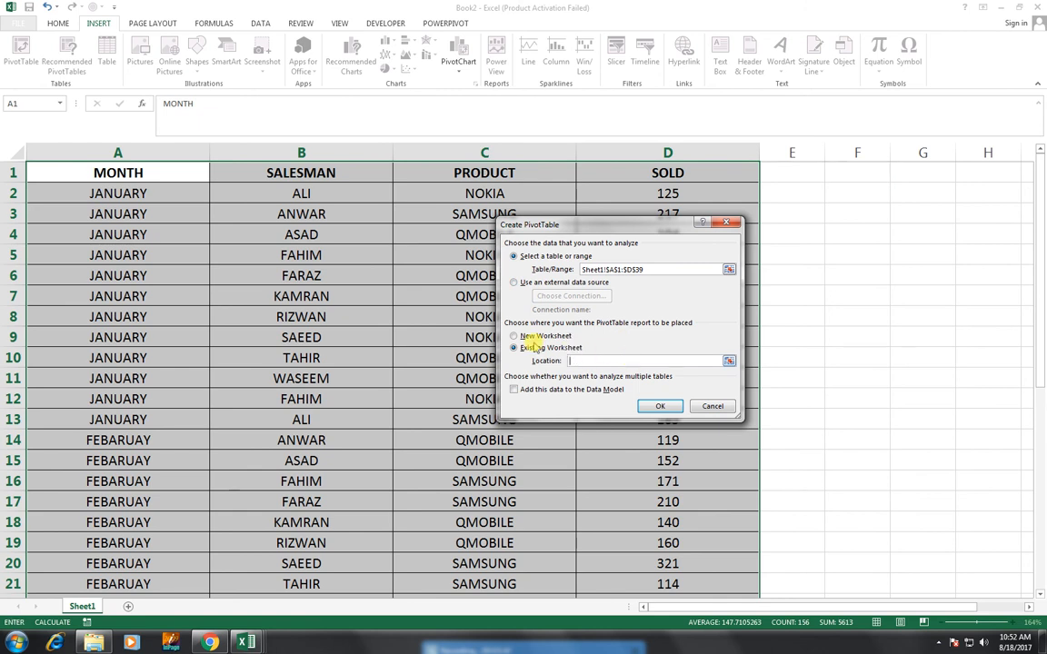
# Place the PivotTable report on a new worksheet and create it.
pyautogui.click(535, 336)
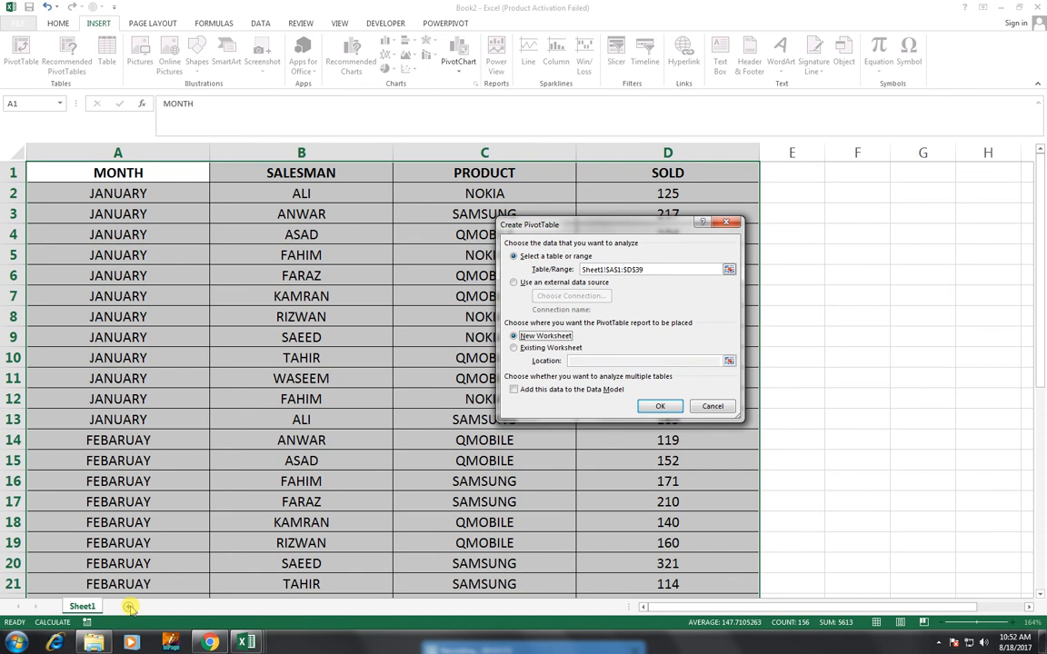
pyautogui.click(660, 406)
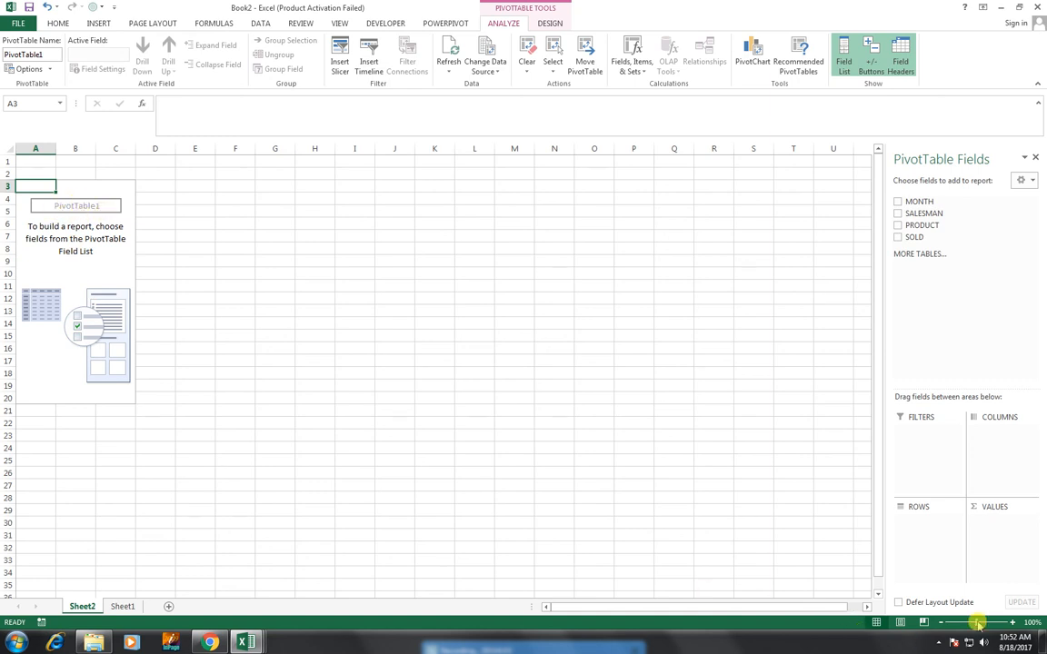
pyautogui.moveTo(976, 623)
pyautogui.mouseDown()
pyautogui.moveTo(988, 624)
pyautogui.moveTo(977, 625)
pyautogui.mouseUp()
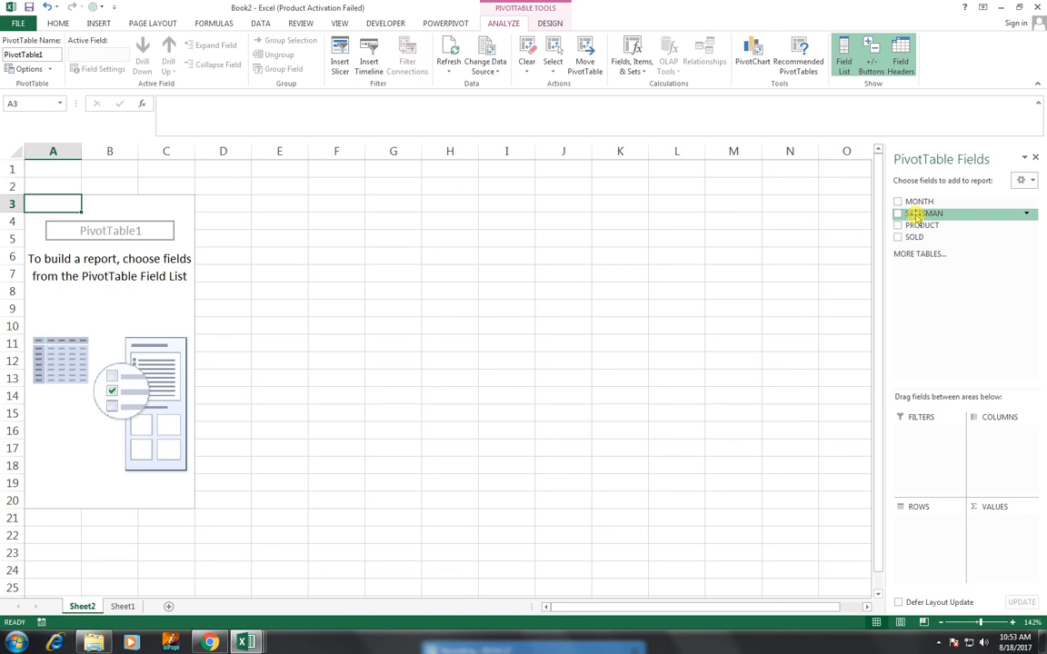
# Review the source data columns on Sheet1 and return to the empty PivotTable on Sheet2.
pyautogui.click(123, 606)
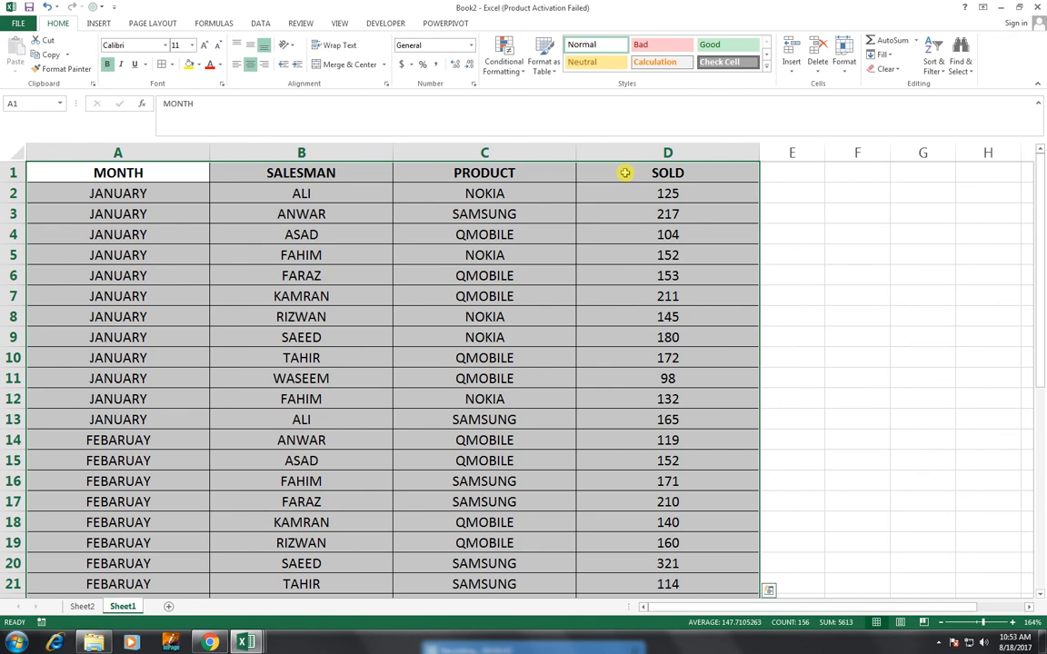
pyautogui.click(82, 606)
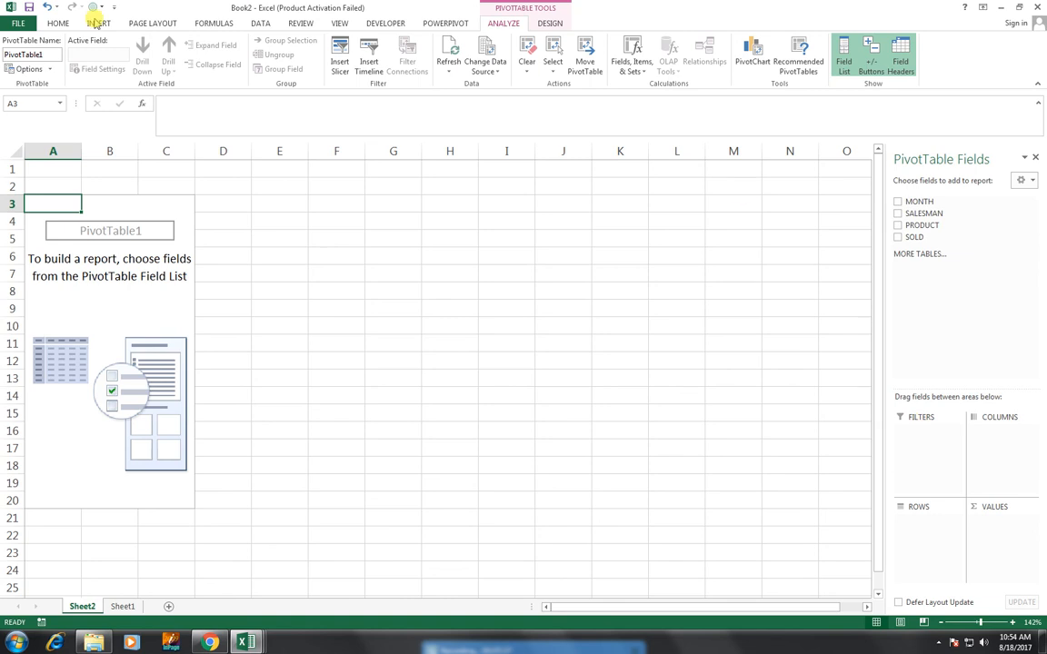
pyautogui.click(58, 23)
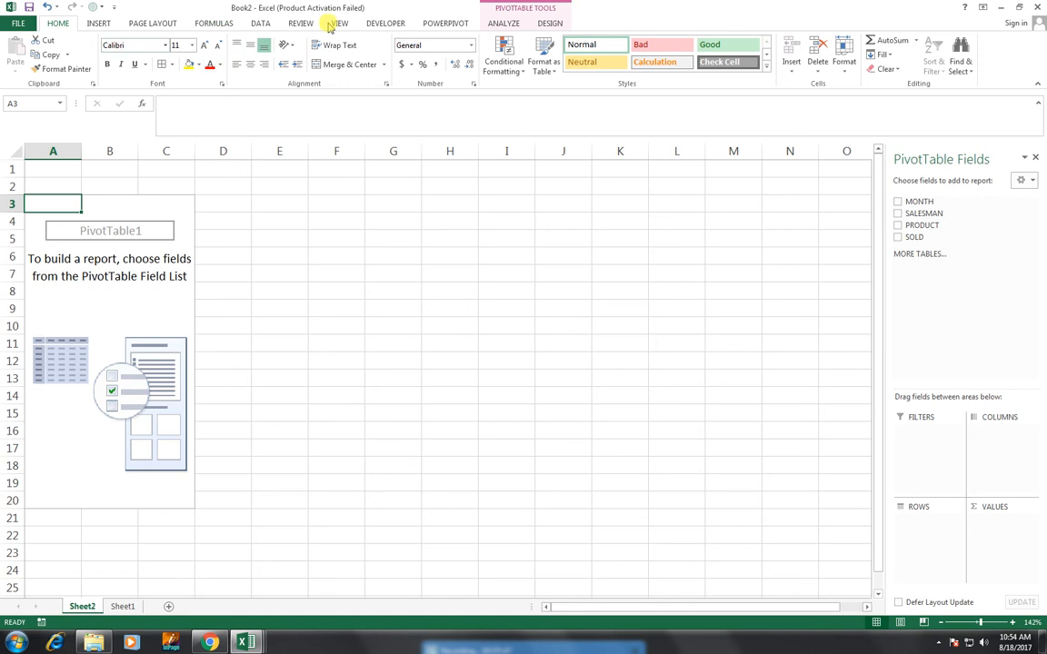
pyautogui.click(98, 23)
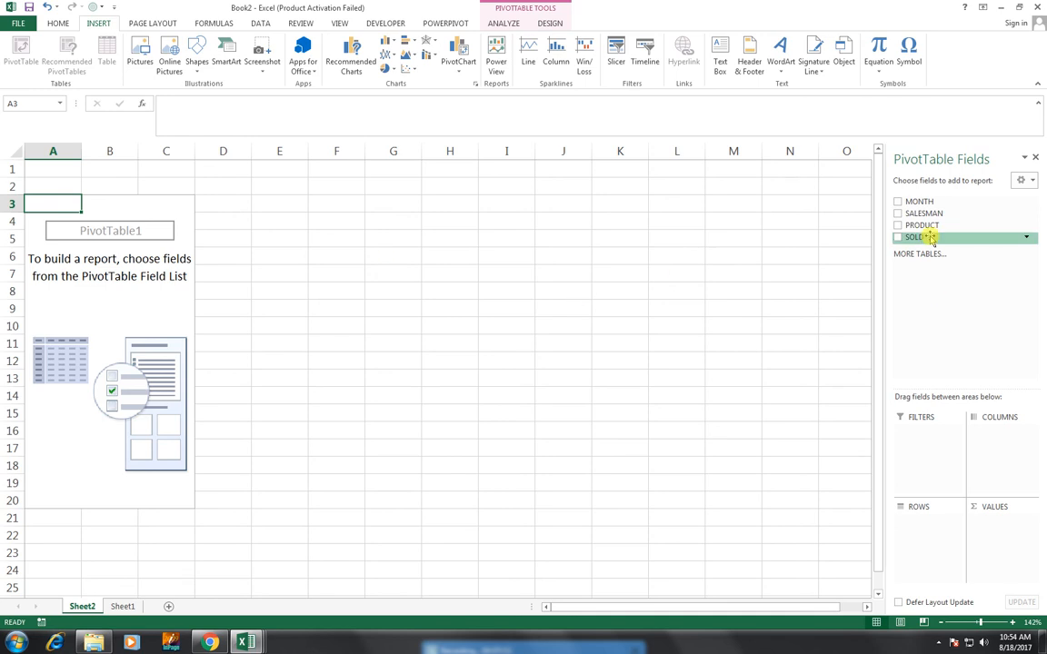
pyautogui.moveTo(936, 213); pyautogui.dragTo(970, 443)
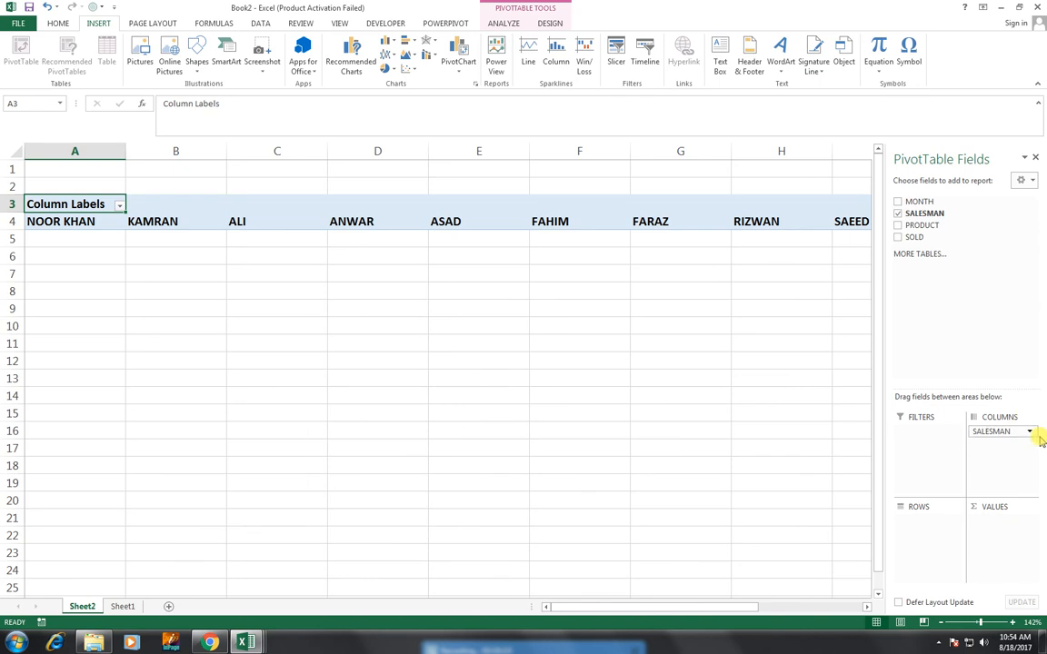
pyautogui.moveTo(1020, 433); pyautogui.dragTo(937, 282)
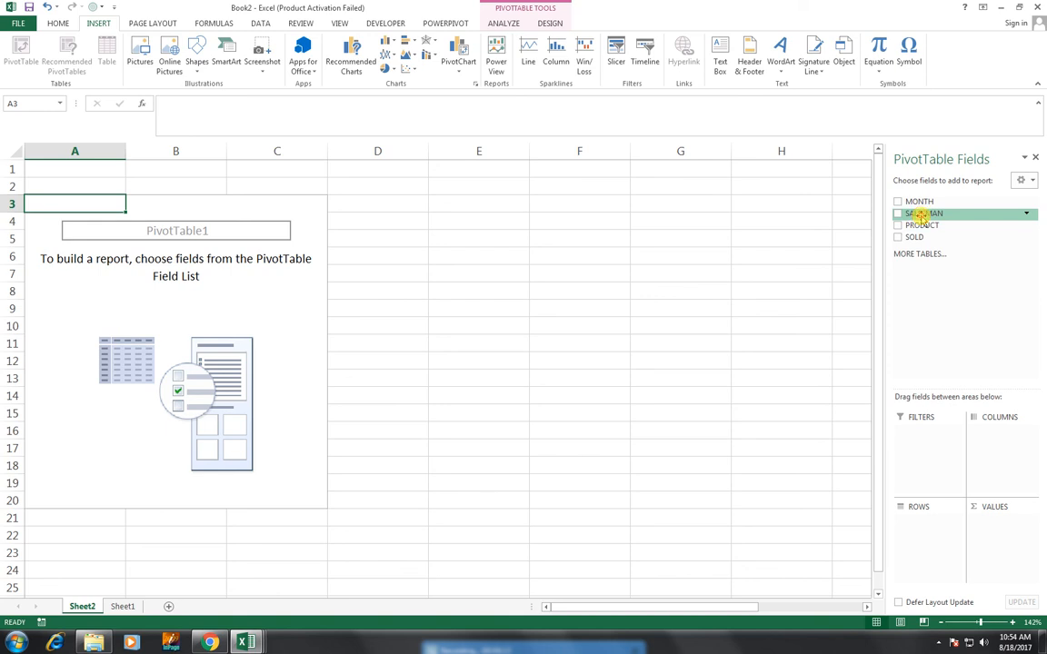
pyautogui.moveTo(921, 216); pyautogui.dragTo(918, 545)
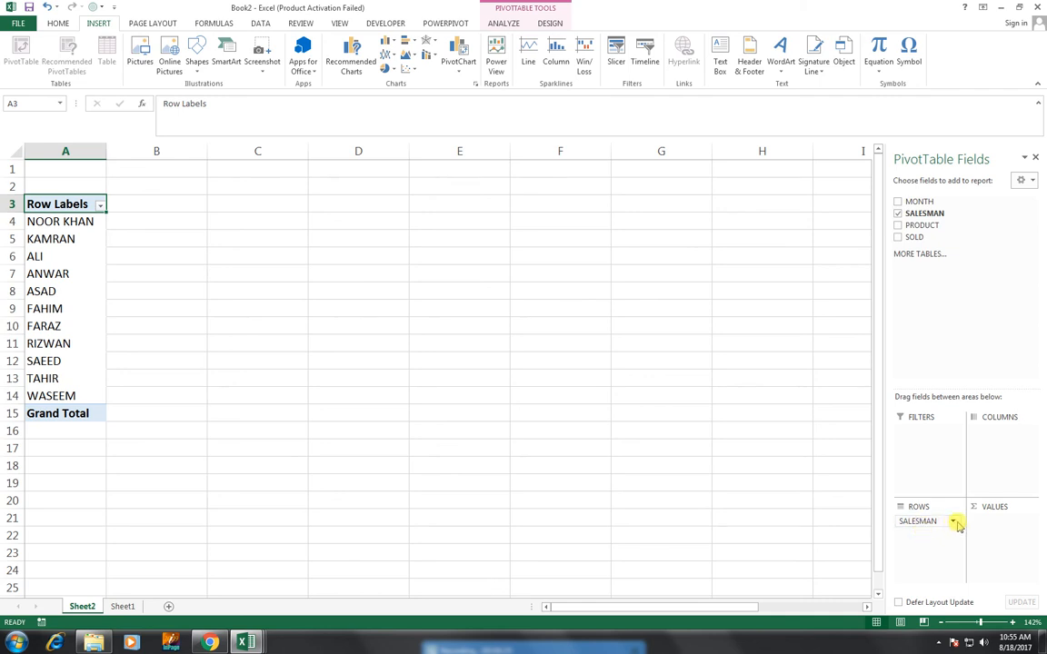
pyautogui.click(954, 523)
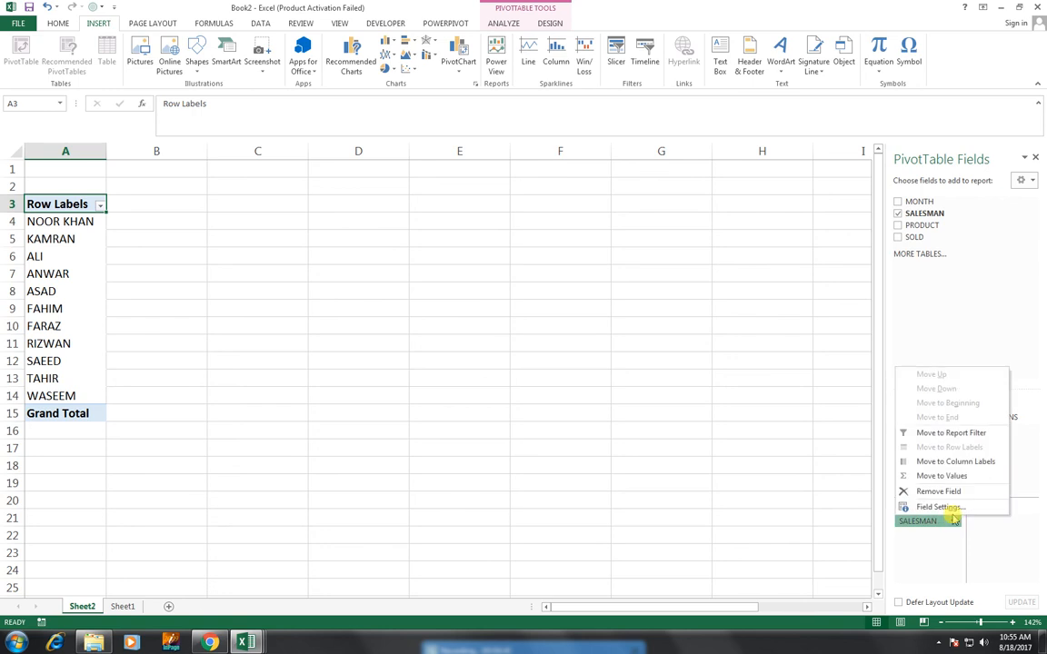
pyautogui.click(951, 495)
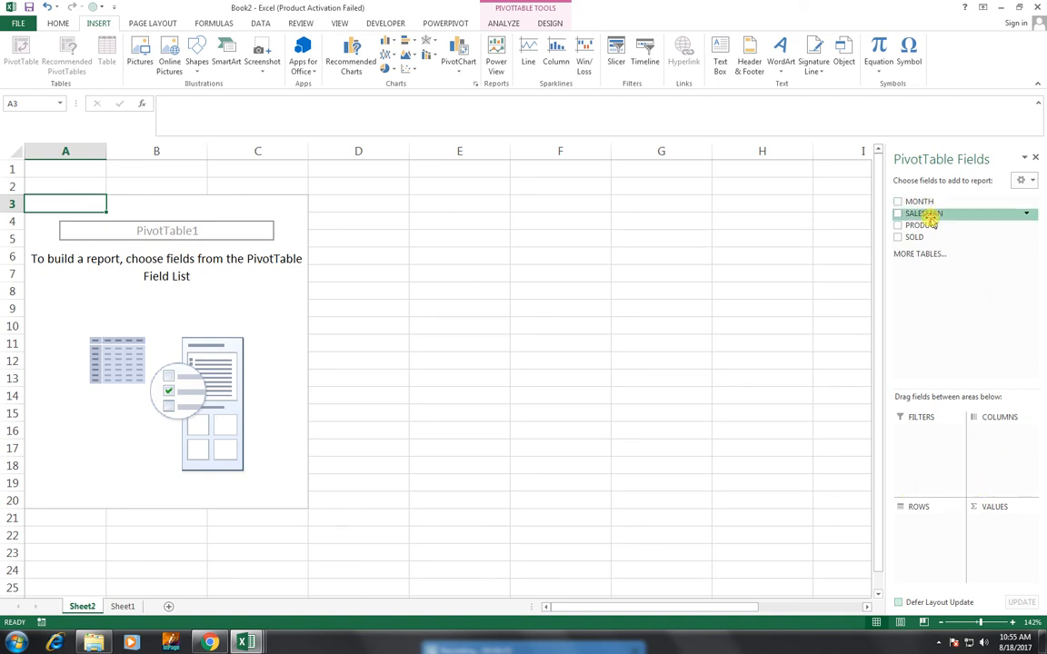
# Place SALESMAN in the PivotTable's rows and PRODUCT in its columns, and widen the QMOBILE and SAMSUNG columns.
pyautogui.moveTo(932, 223); pyautogui.dragTo(944, 537)
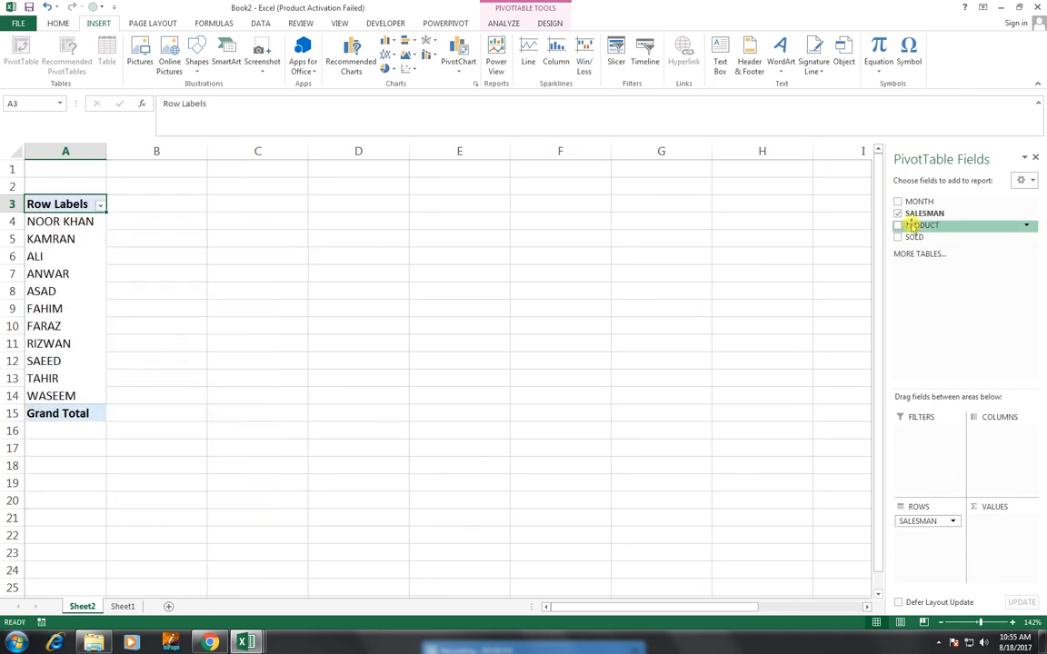
pyautogui.moveTo(913, 229); pyautogui.dragTo(930, 568)
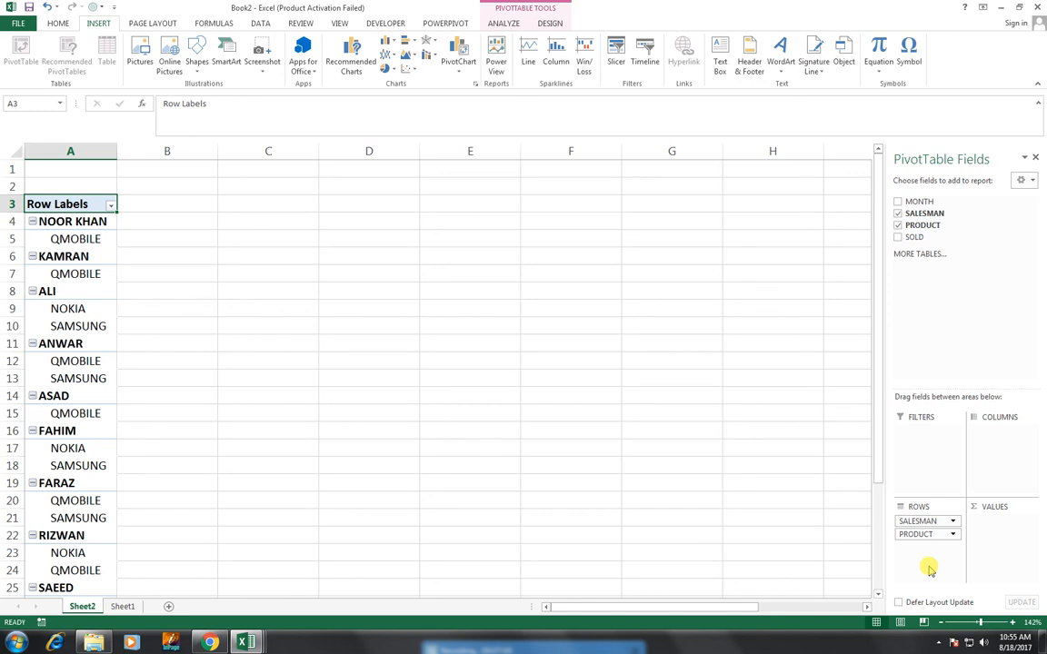
pyautogui.moveTo(916, 535); pyautogui.dragTo(1009, 462)
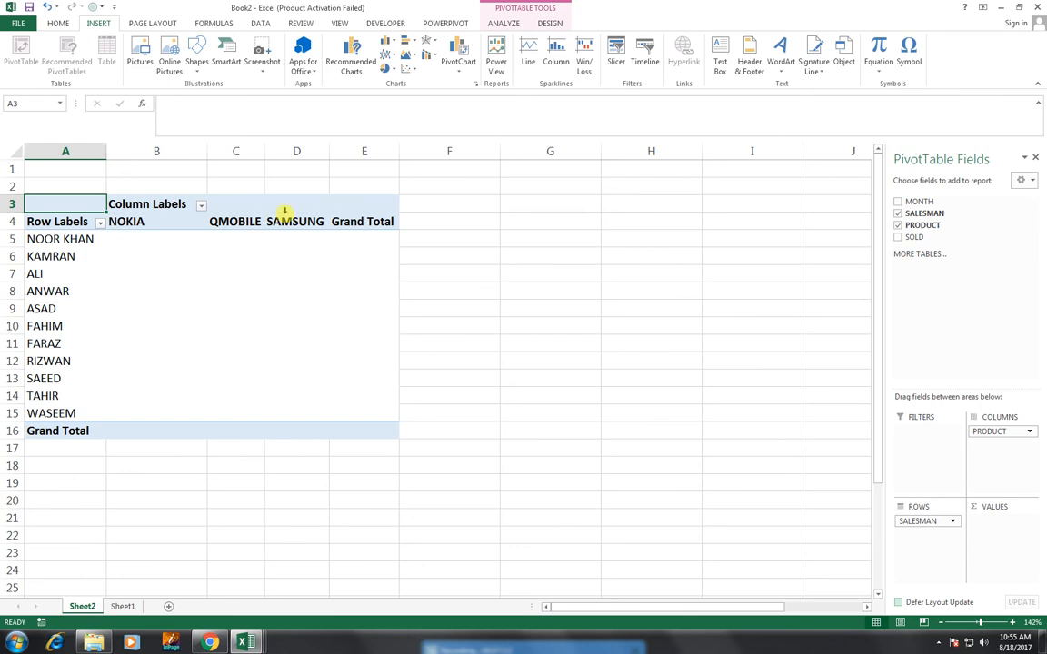
pyautogui.moveTo(330, 148); pyautogui.dragTo(350, 148)
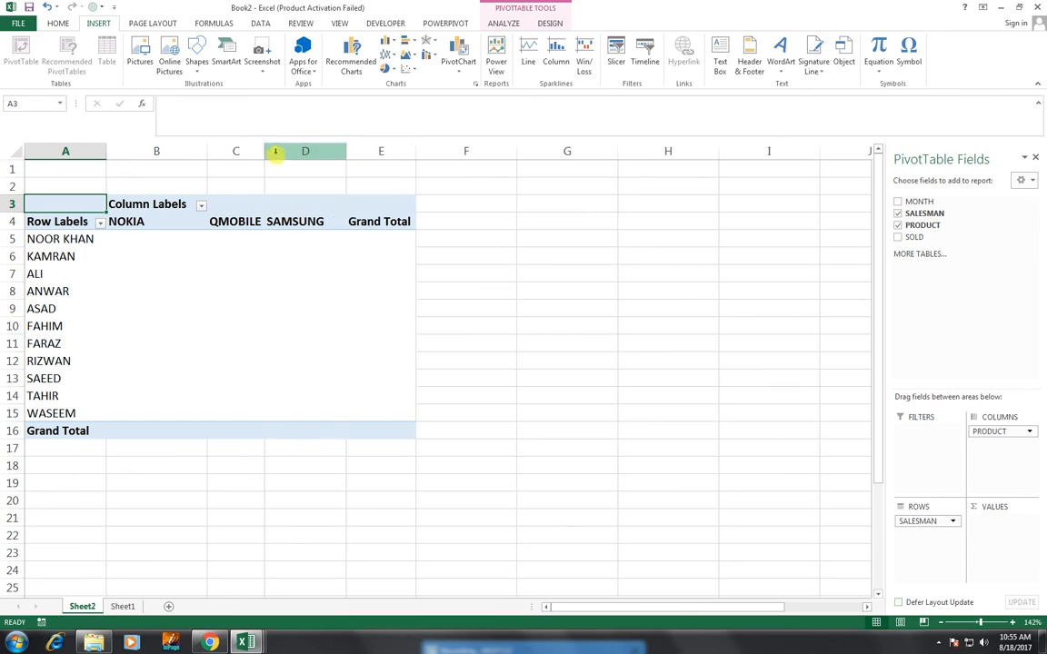
pyautogui.moveTo(270, 150); pyautogui.dragTo(287, 150)
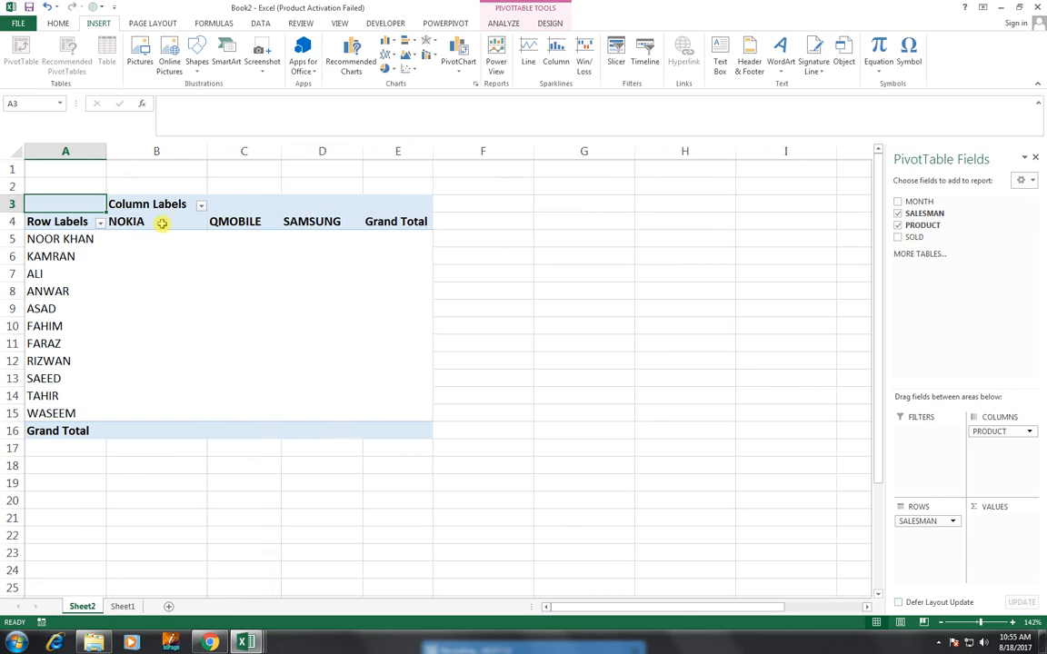
# Add MONTH as the PivotTable's report filter and check the source data on Sheet1.
pyautogui.moveTo(923, 203); pyautogui.dragTo(932, 452)
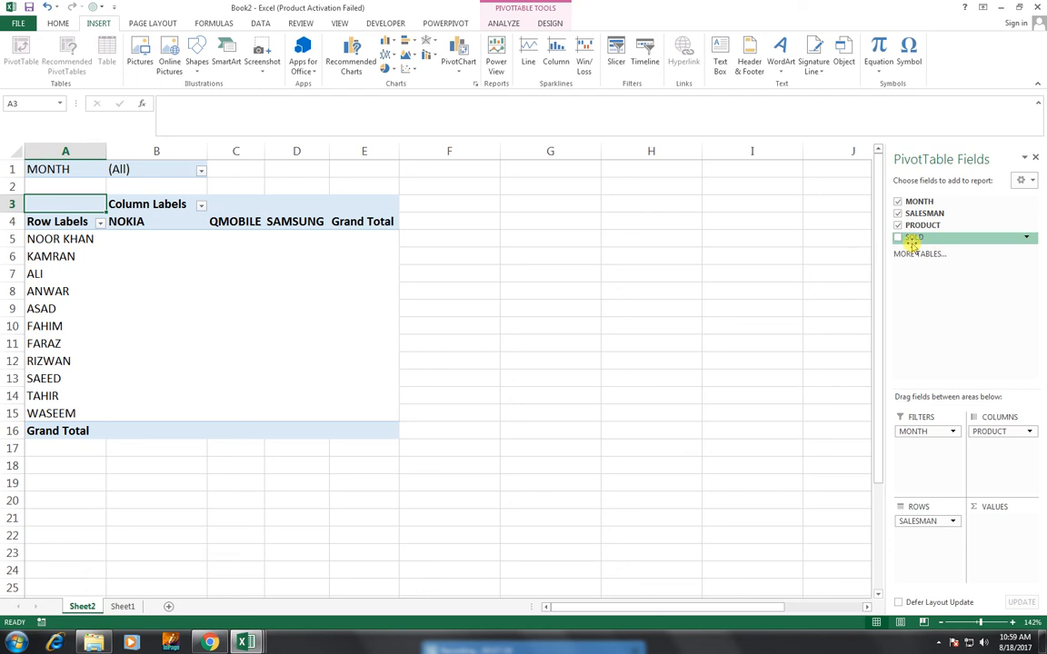
pyautogui.click(127, 606)
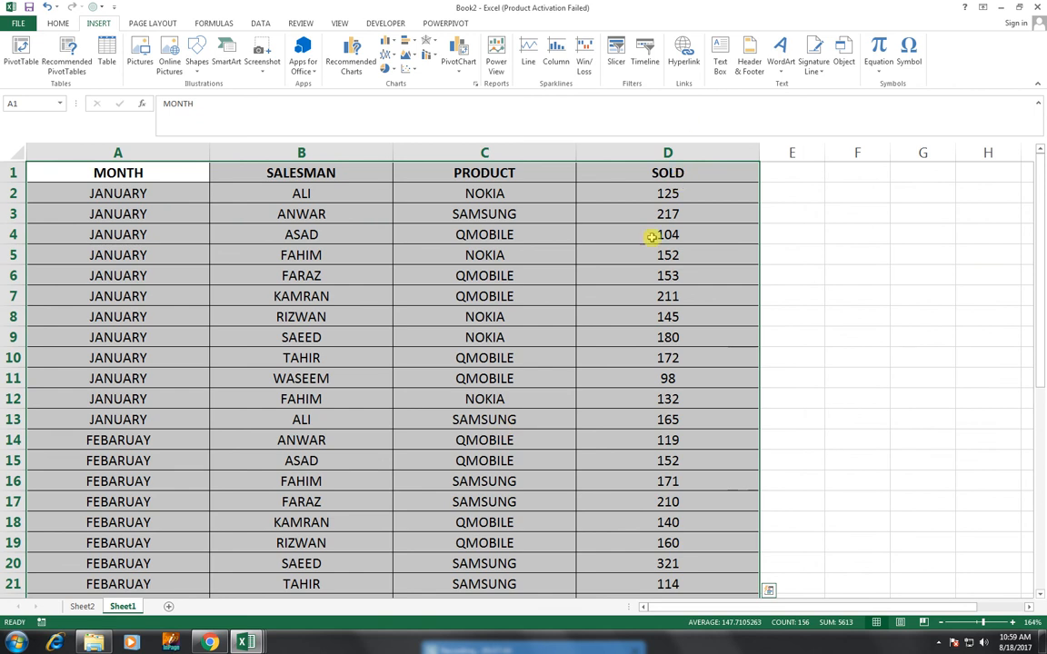
pyautogui.click(82, 606)
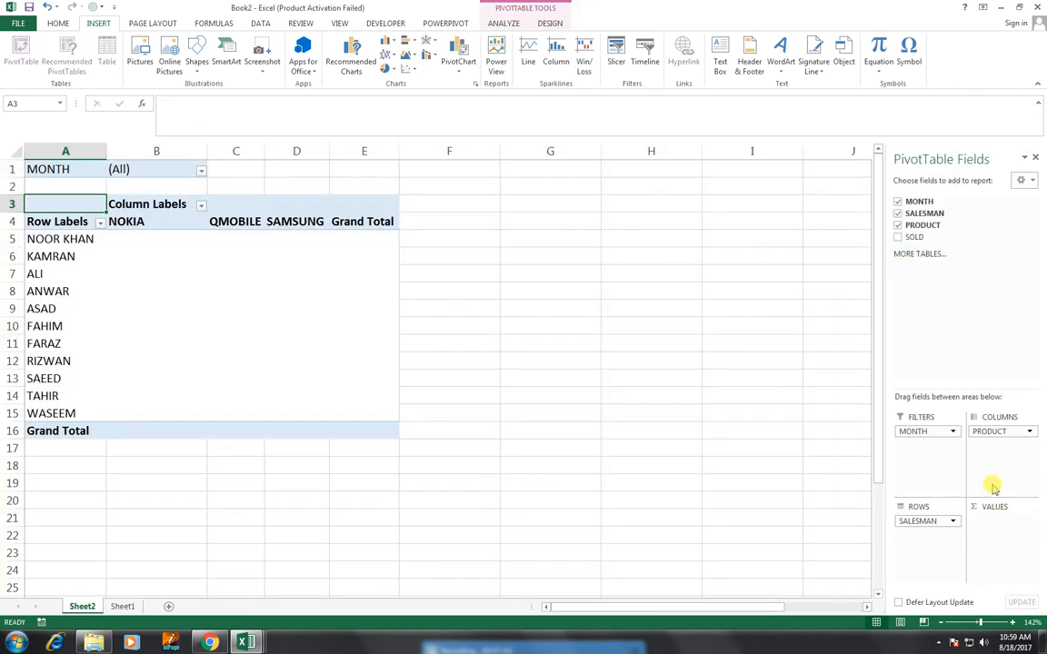
# Add SOLD to the PivotTable's values and review the salesmen's totals per product.
pyautogui.moveTo(913, 237); pyautogui.dragTo(983, 524)
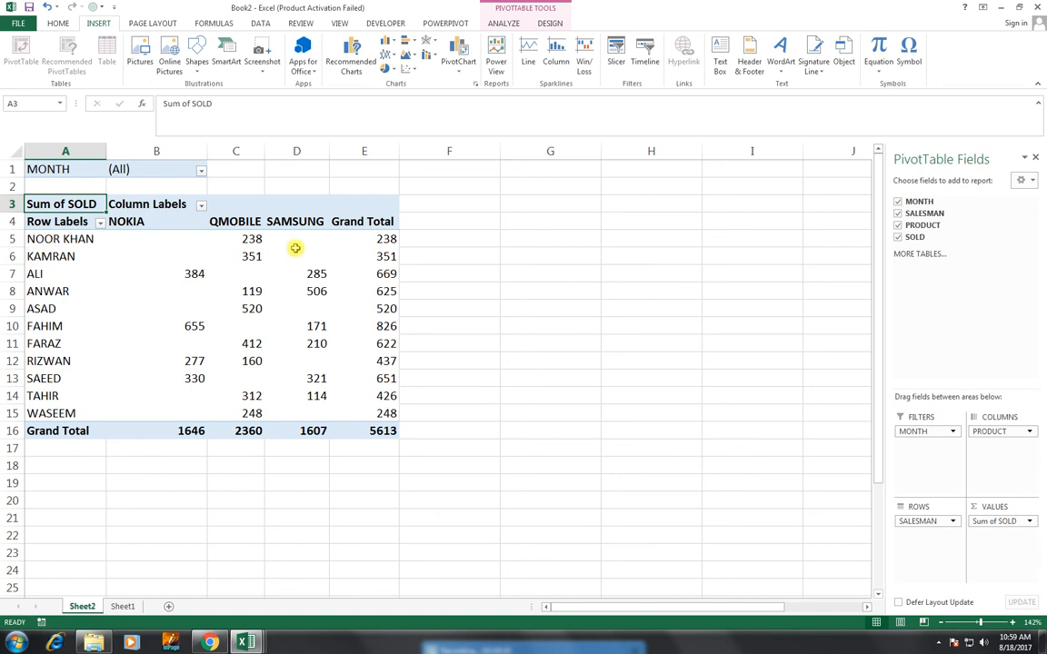
pyautogui.moveTo(301, 238)
pyautogui.moveTo(367, 422)
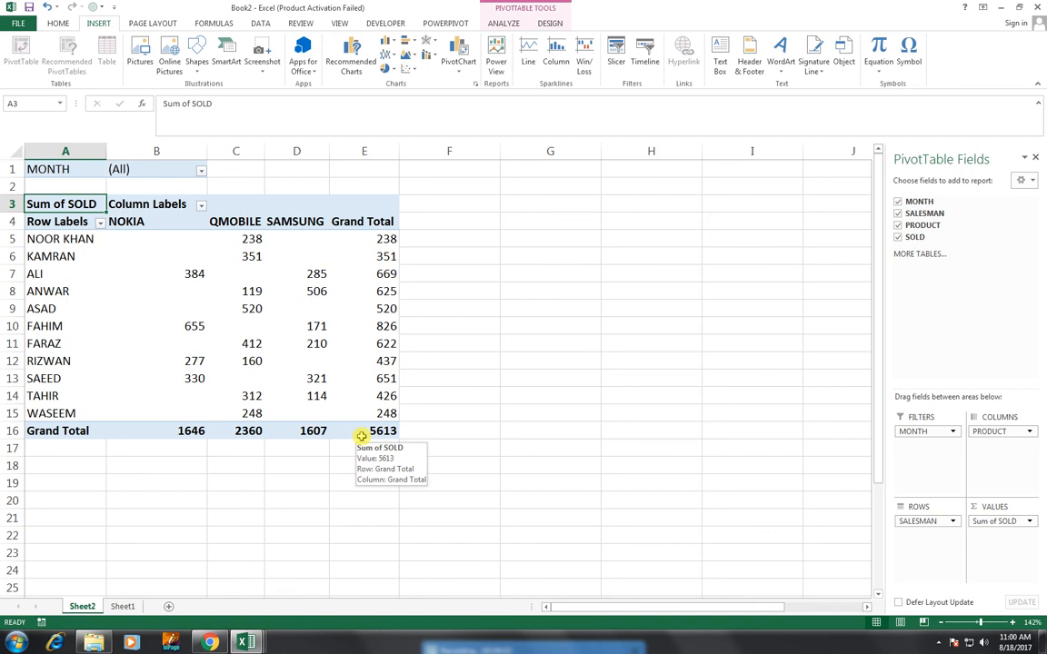
pyautogui.moveTo(353, 333)
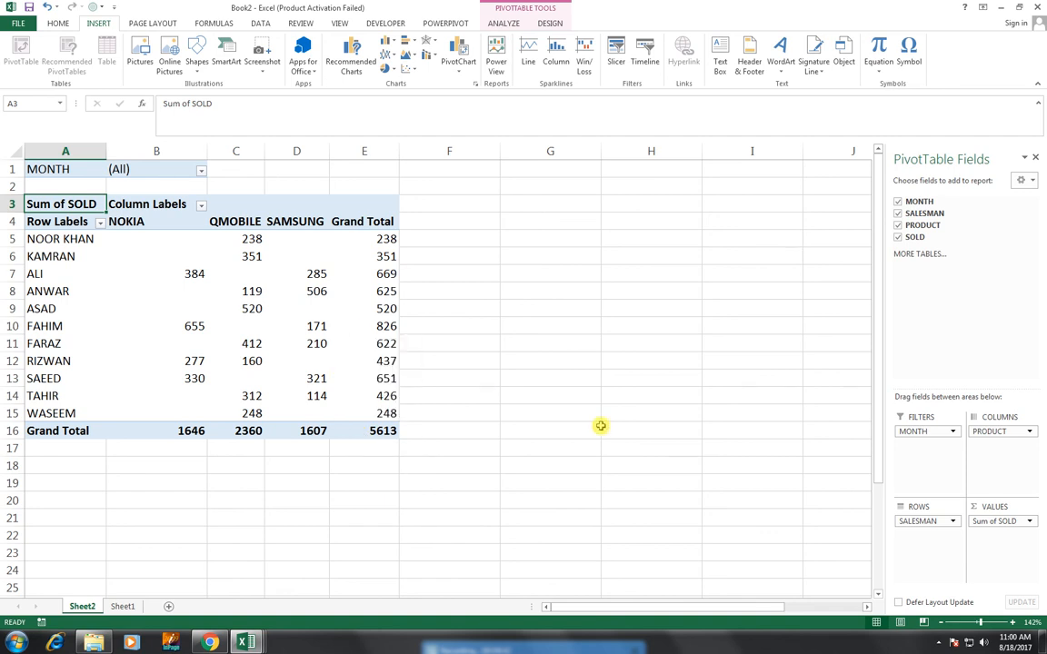
# Change the value field settings of SOLD so the PivotTable summarizes it by Average.
pyautogui.click(1029, 522)
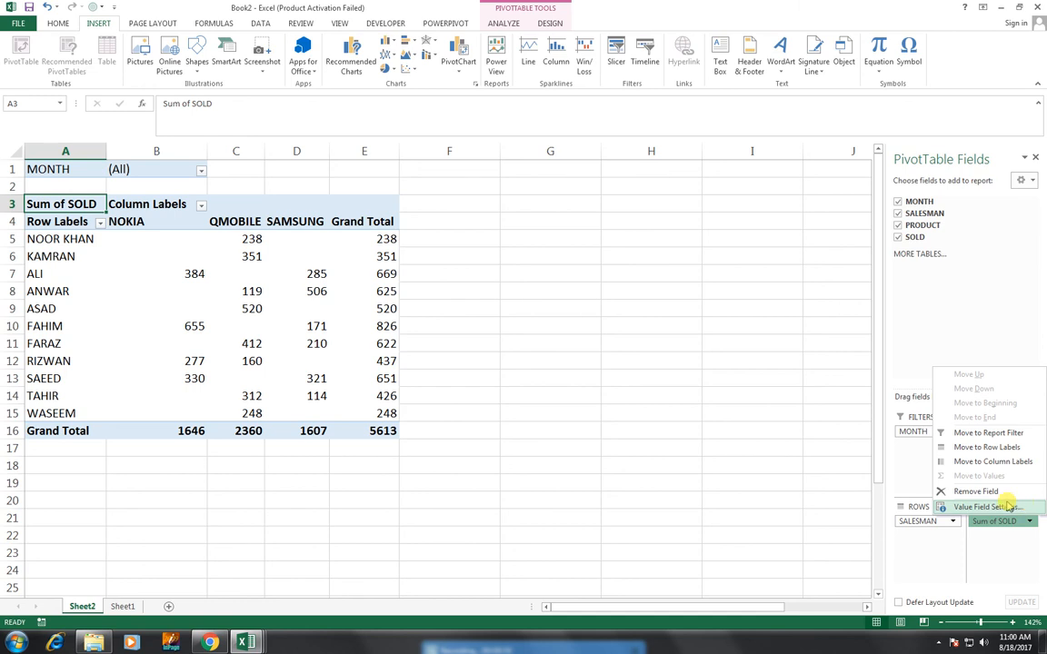
pyautogui.click(1009, 509)
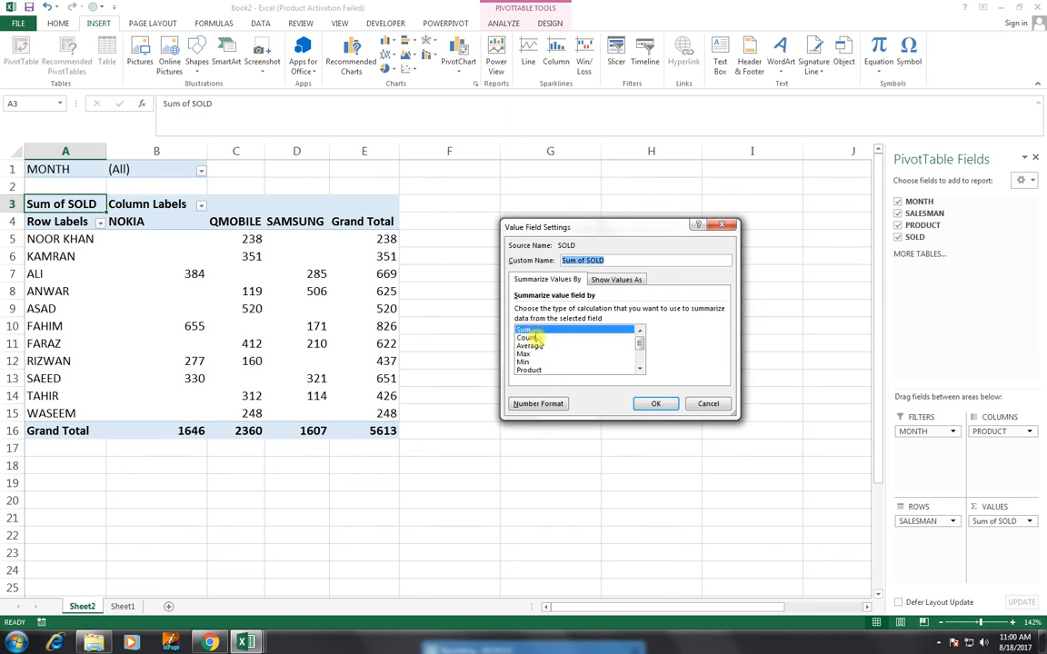
pyautogui.click(529, 346)
pyautogui.click(649, 403)
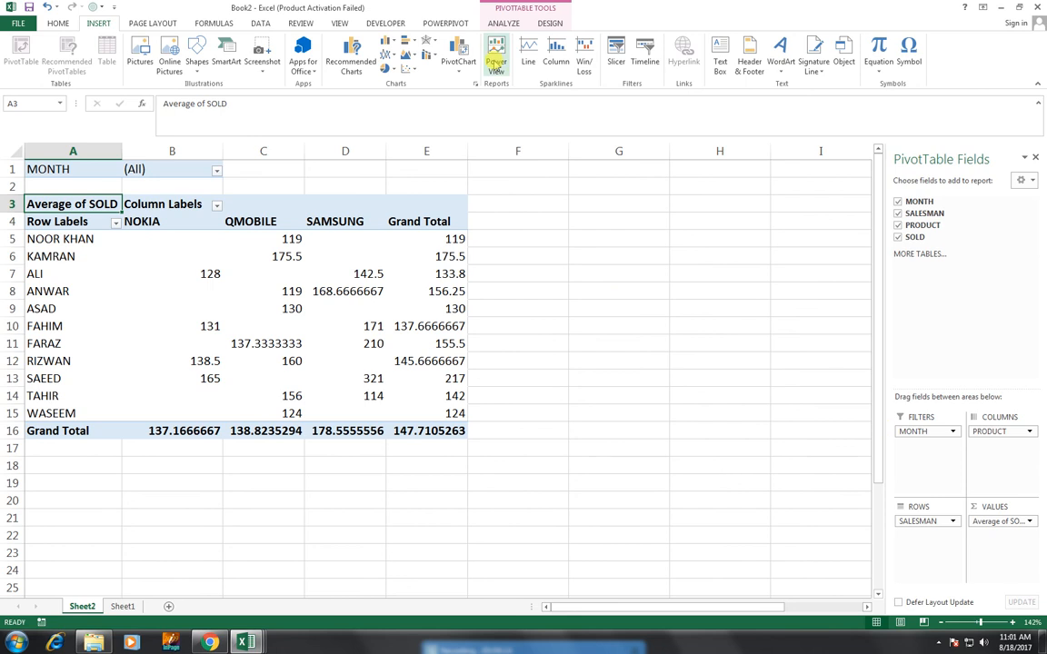
# Select TAHIR's SAMSUNG value, open the settings of its value field and apply Average again as the calculation.
pyautogui.click(327, 256)
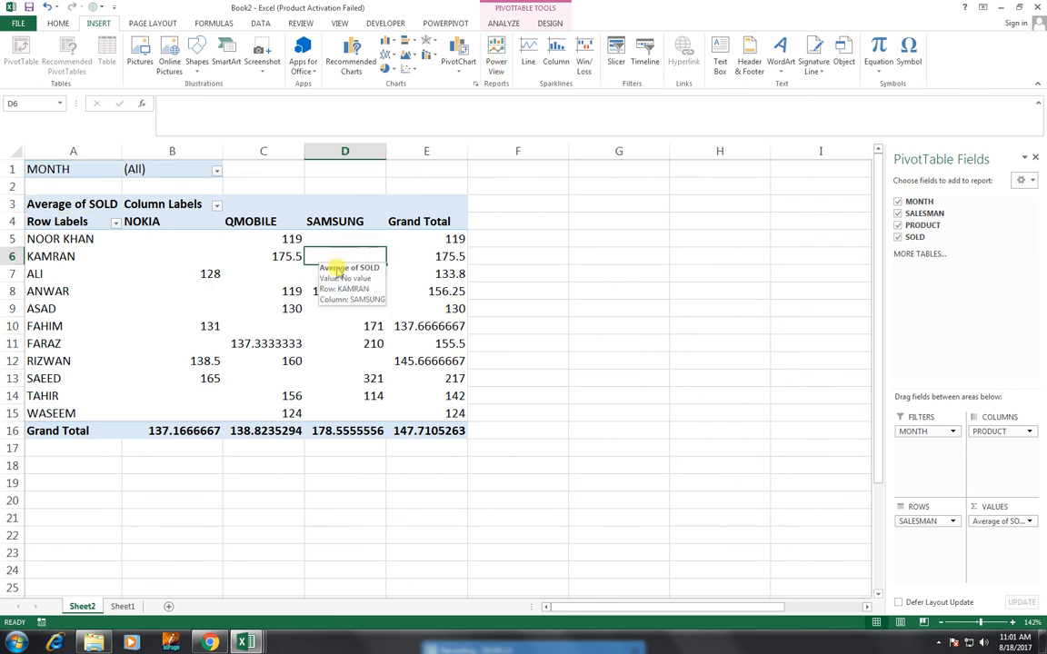
pyautogui.click(373, 396)
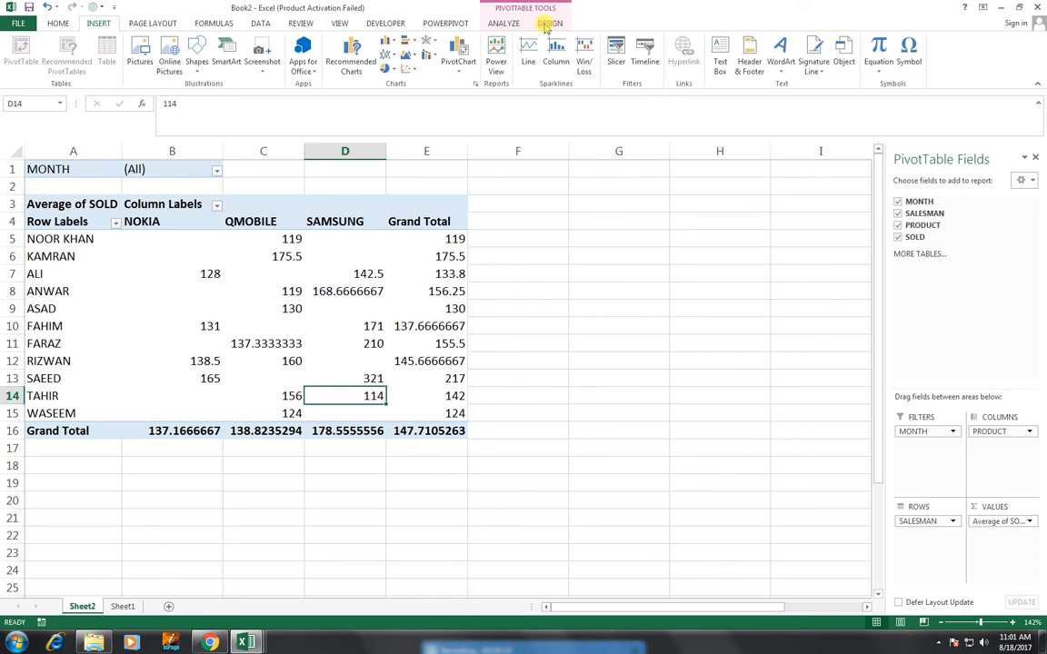
pyautogui.click(506, 25)
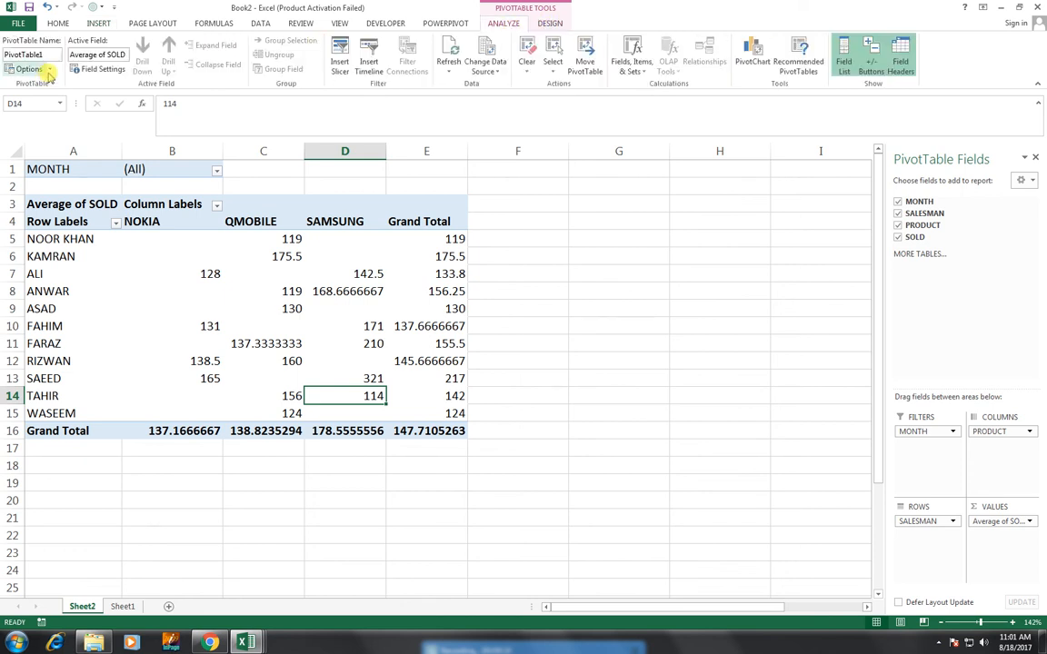
pyautogui.click(100, 69)
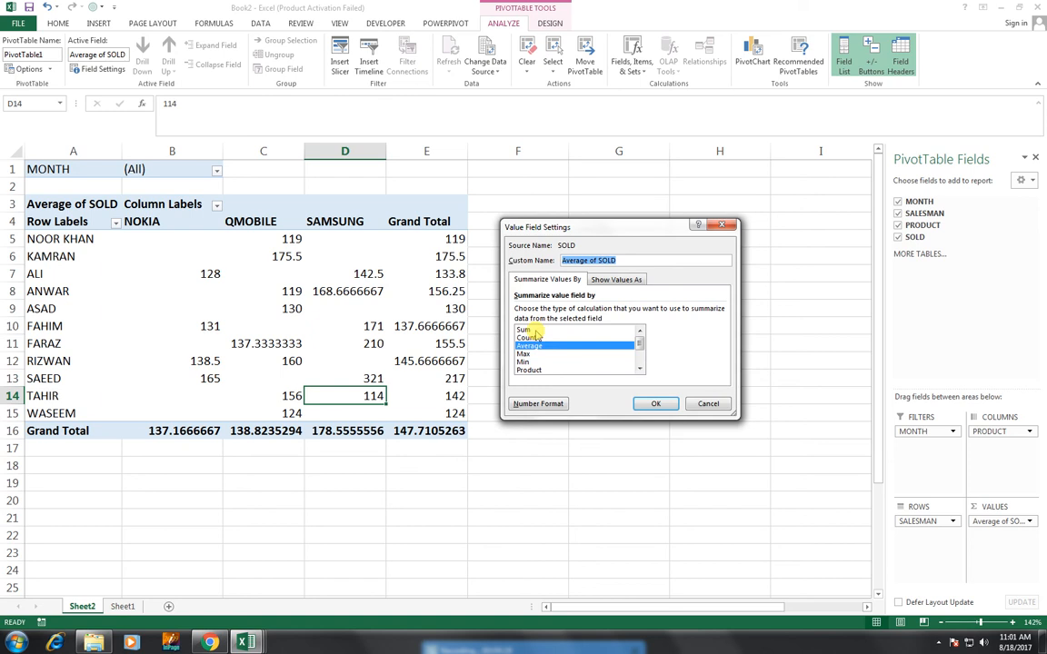
pyautogui.click(543, 347)
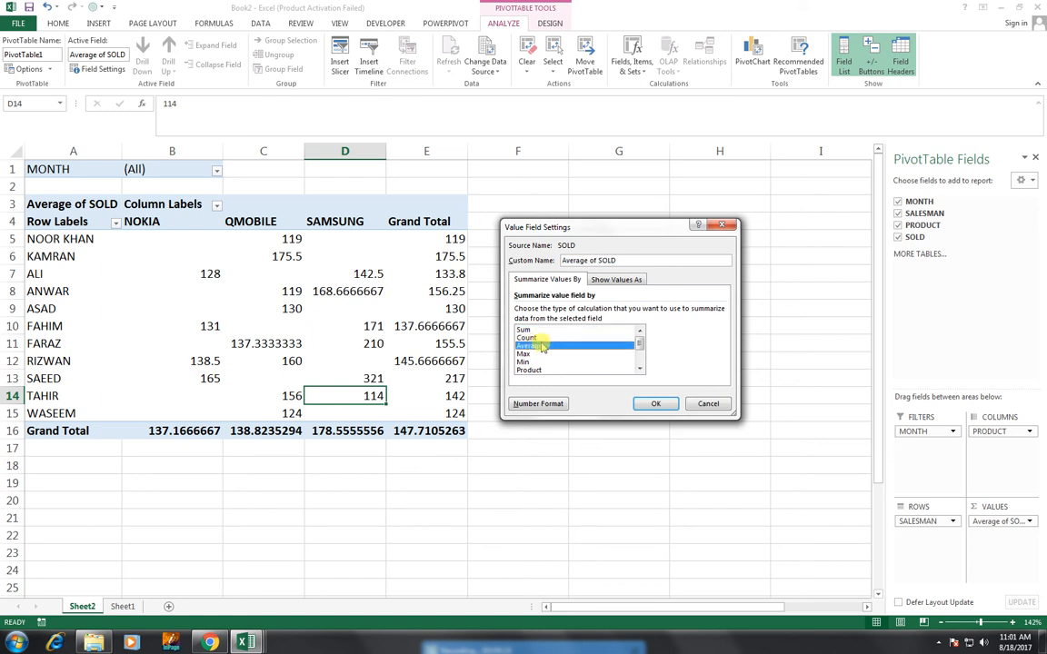
pyautogui.doubleClick(544, 348)
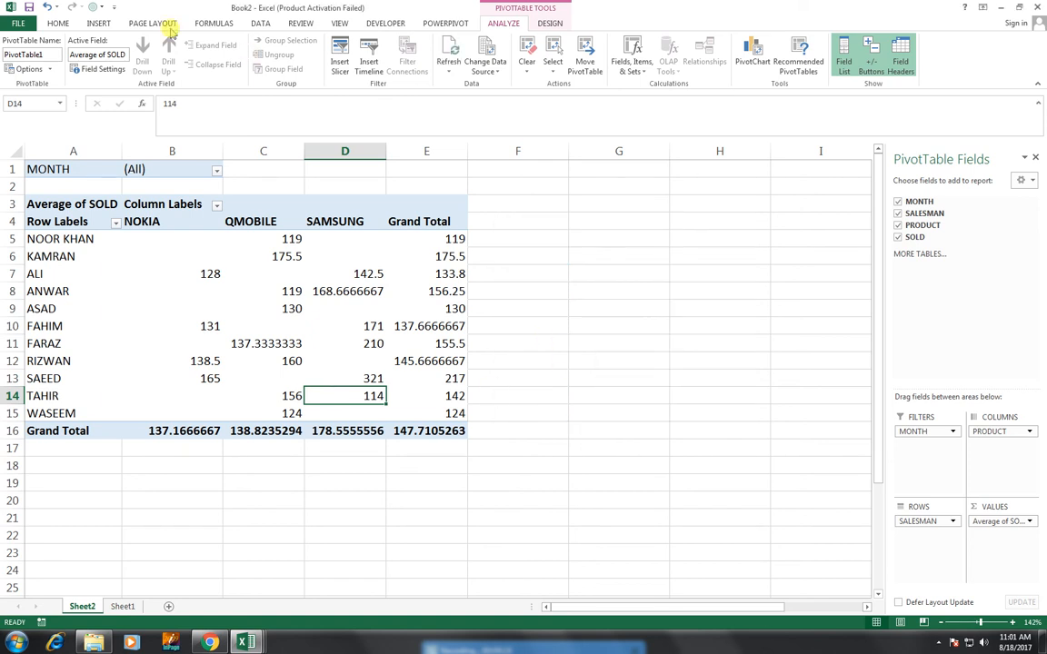
# Switch the summary calculation of the SOLD value field to Count.
pyautogui.click(100, 69)
pyautogui.click(527, 337)
pyautogui.click(658, 404)
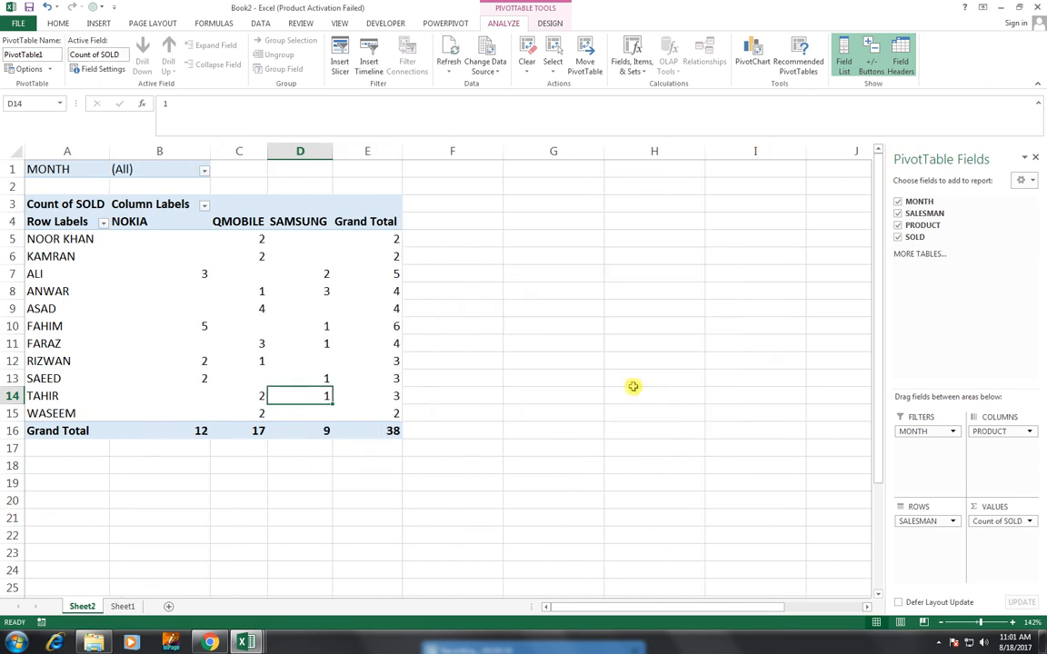
# Set the SOLD value field to be summarized by Sum.
pyautogui.click(96, 69)
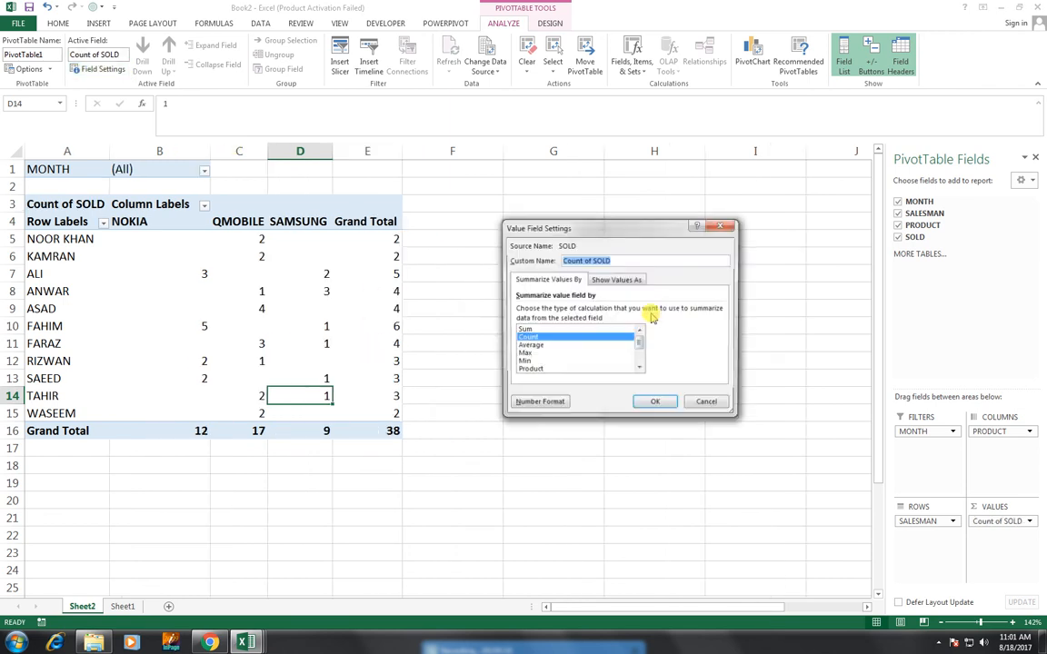
pyautogui.click(542, 329)
pyautogui.click(660, 403)
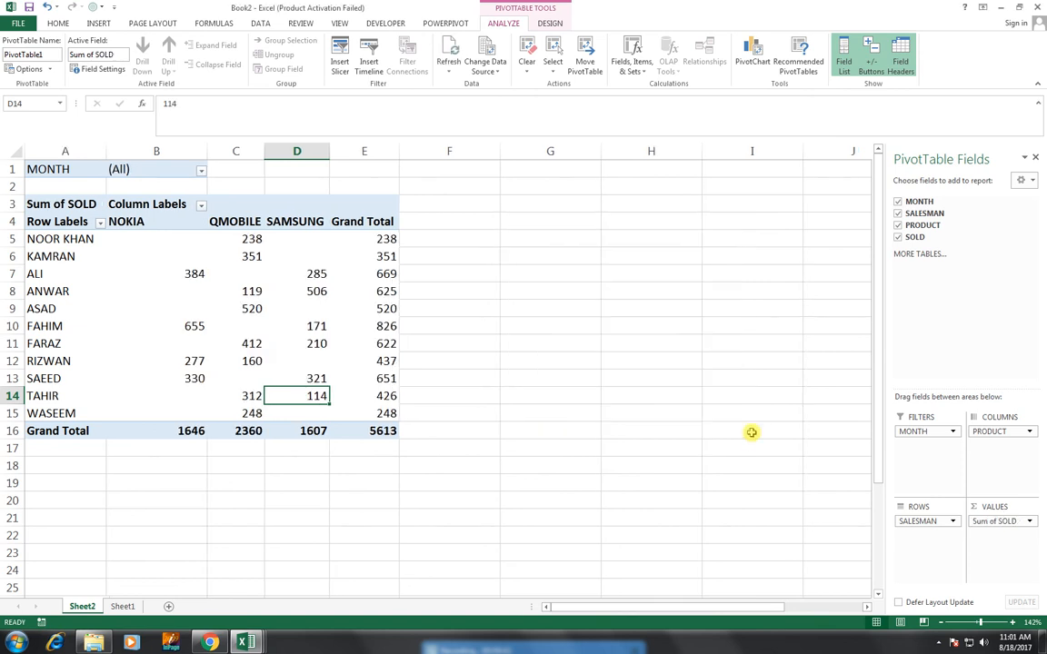